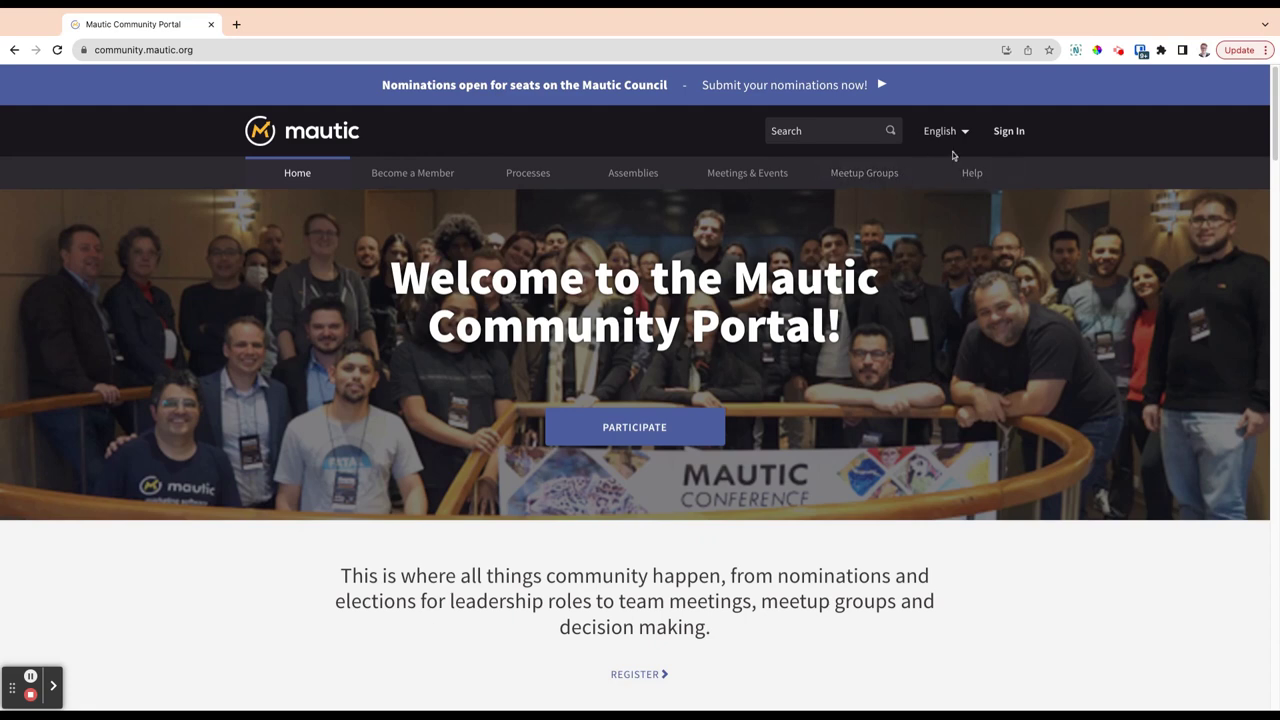
# Step: Sign in to the community portal with the Mautic Community Login
pyautogui.click(1037, 131)
pyautogui.click(1013, 131)
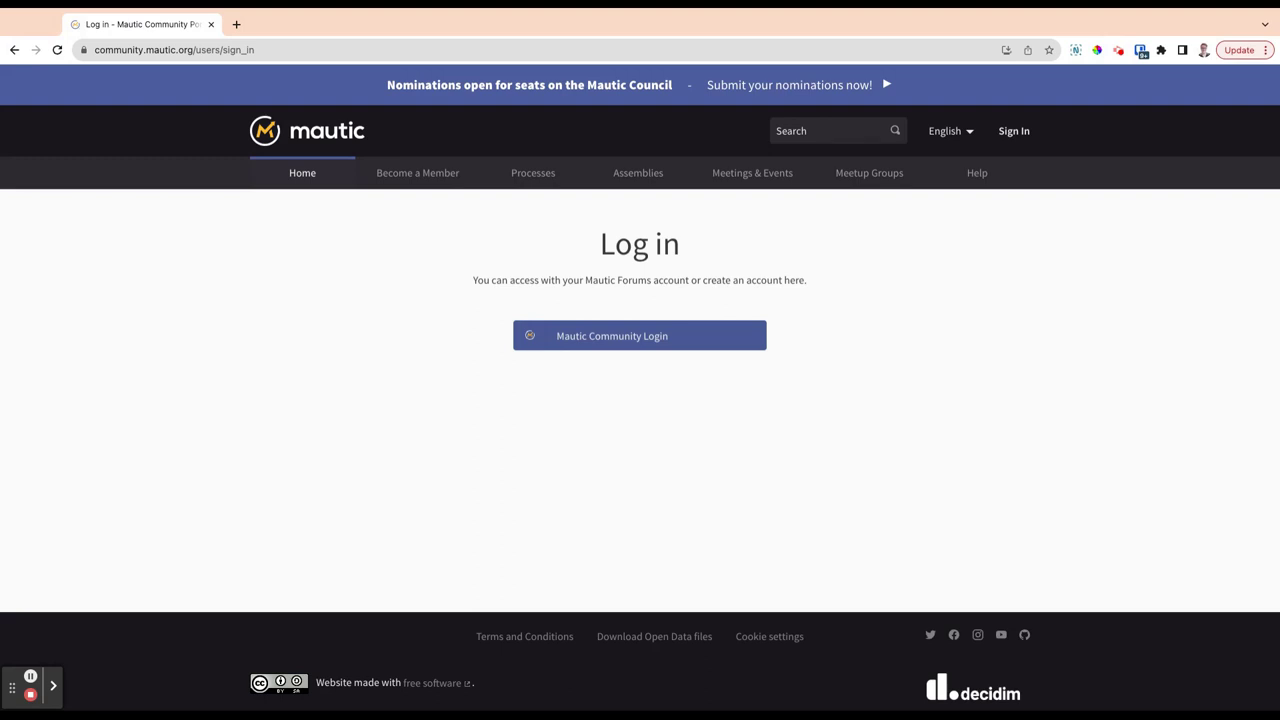
pyautogui.click(651, 340)
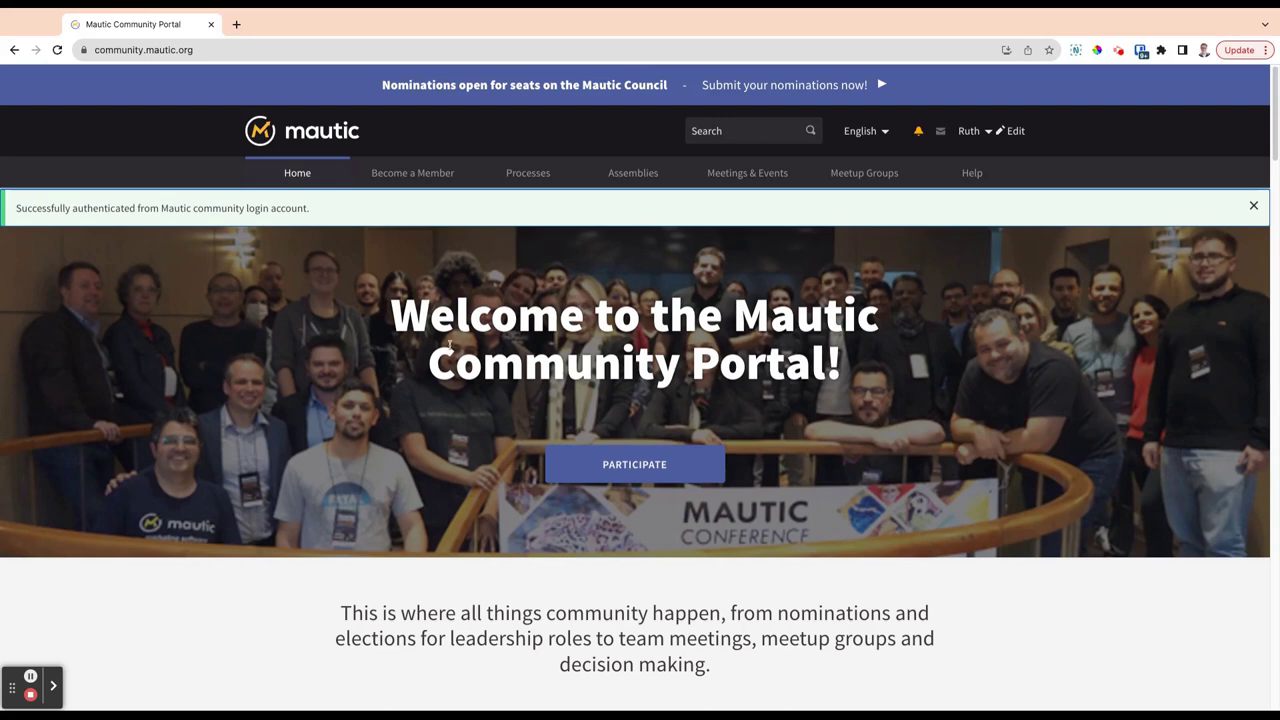
# Step: Show the languages available for the portal, keeping English
pyautogui.moveTo(28, 212); pyautogui.dragTo(354, 214)
pyautogui.click(354, 214)
pyautogui.click(884, 133)
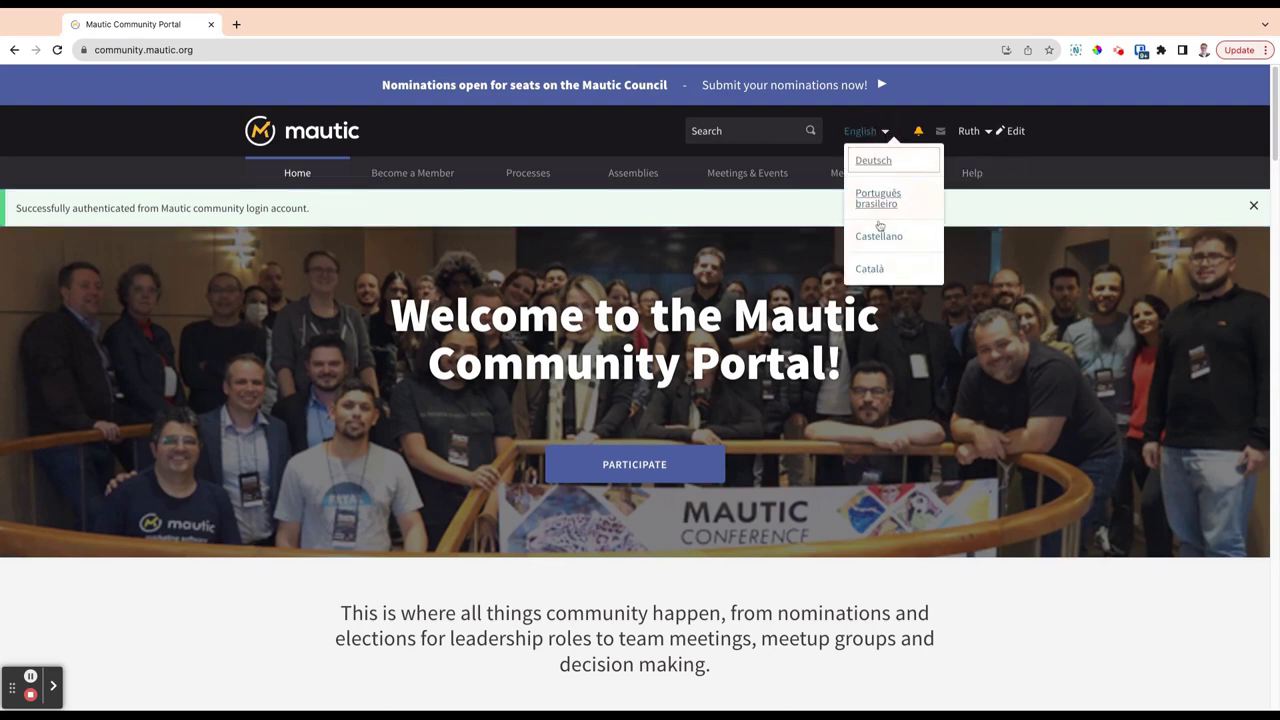
pyautogui.click(1114, 143)
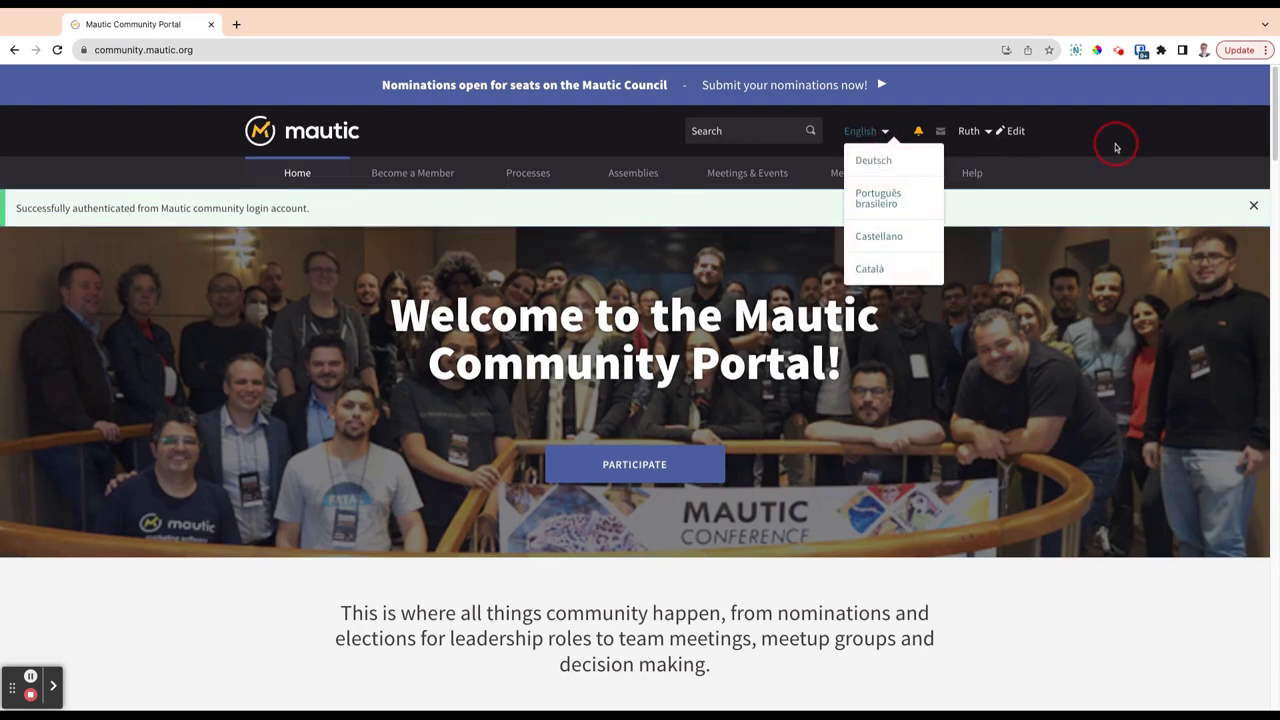
# Step: Open the participant's account settings and review the avatar, profile fields and locale
pyautogui.click(988, 133)
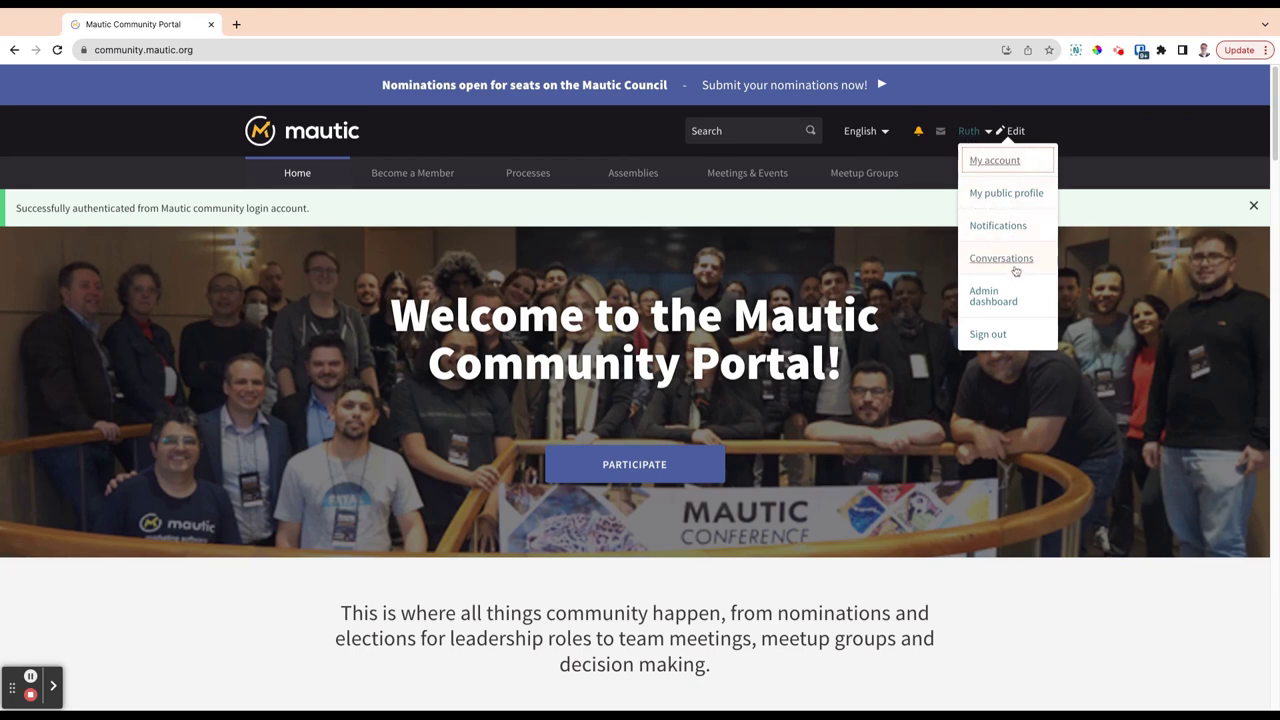
pyautogui.click(1008, 162)
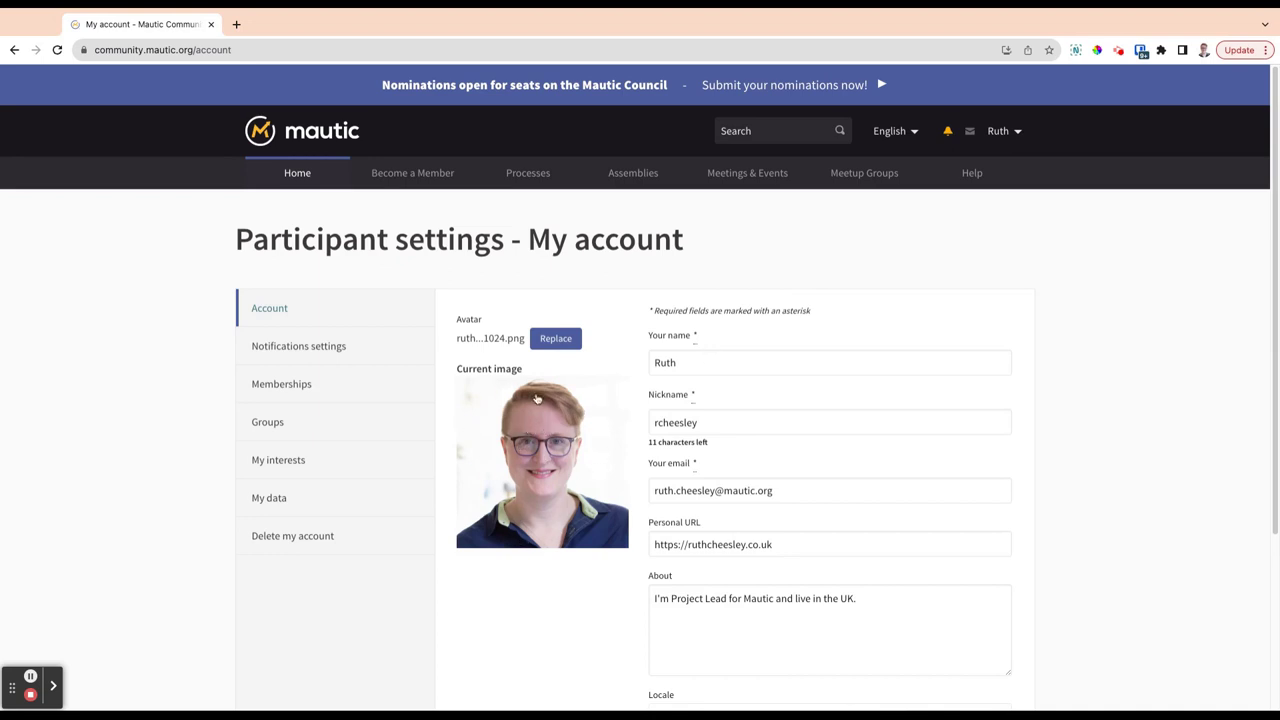
pyautogui.scroll(-1, 740, 385)
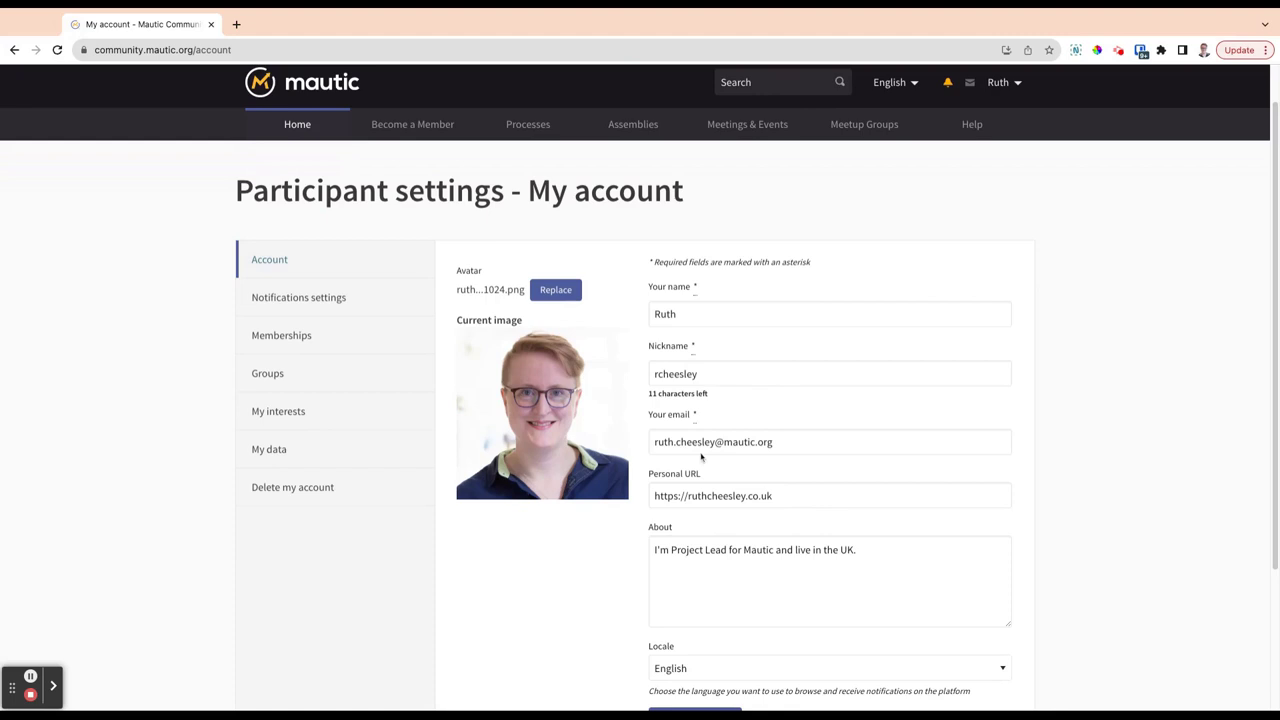
pyautogui.scroll(-3, 810, 500)
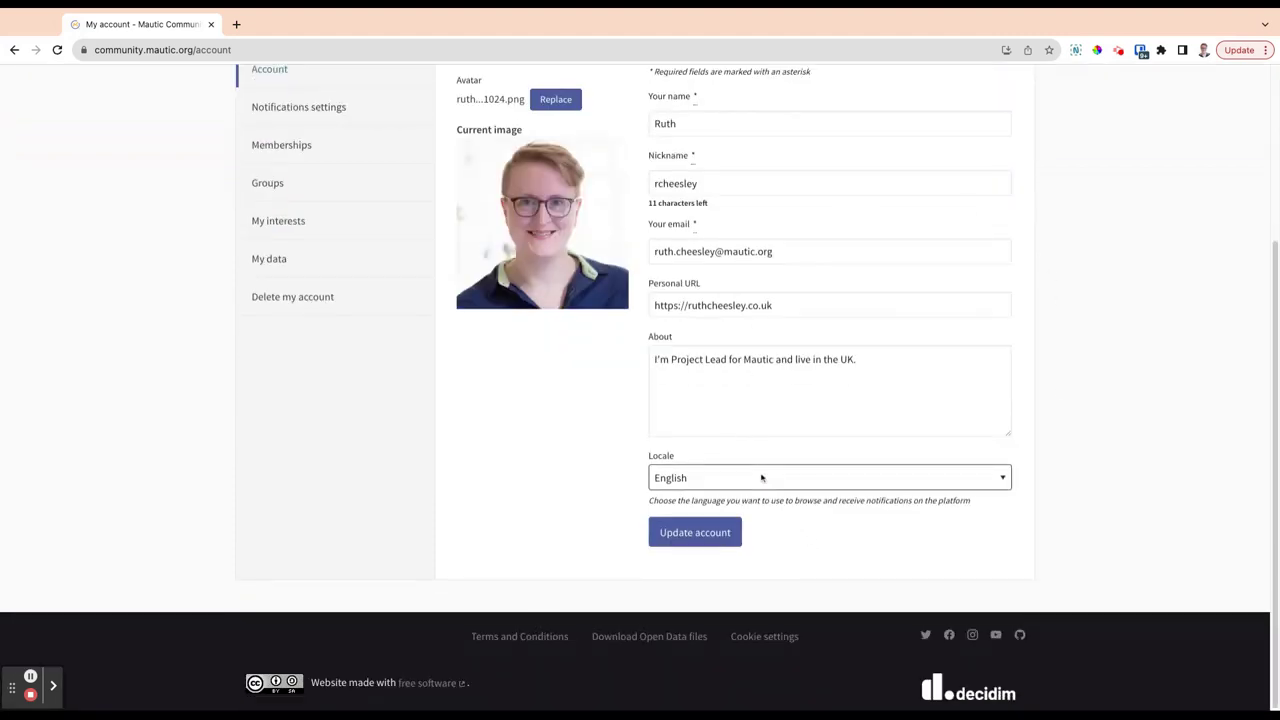
pyautogui.scroll(2, 517, 449)
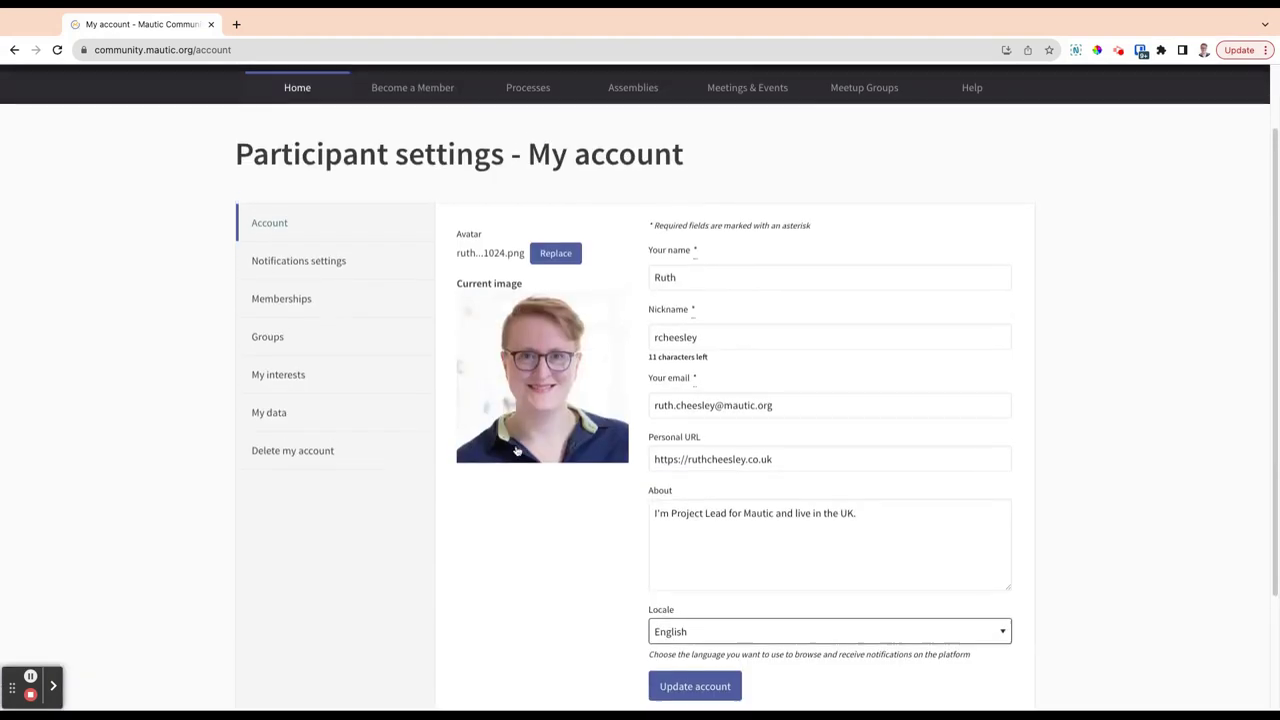
# Step: Open the notifications settings and examine the activity, email frequency, updates, direct message and administrator options
pyautogui.click(272, 268)
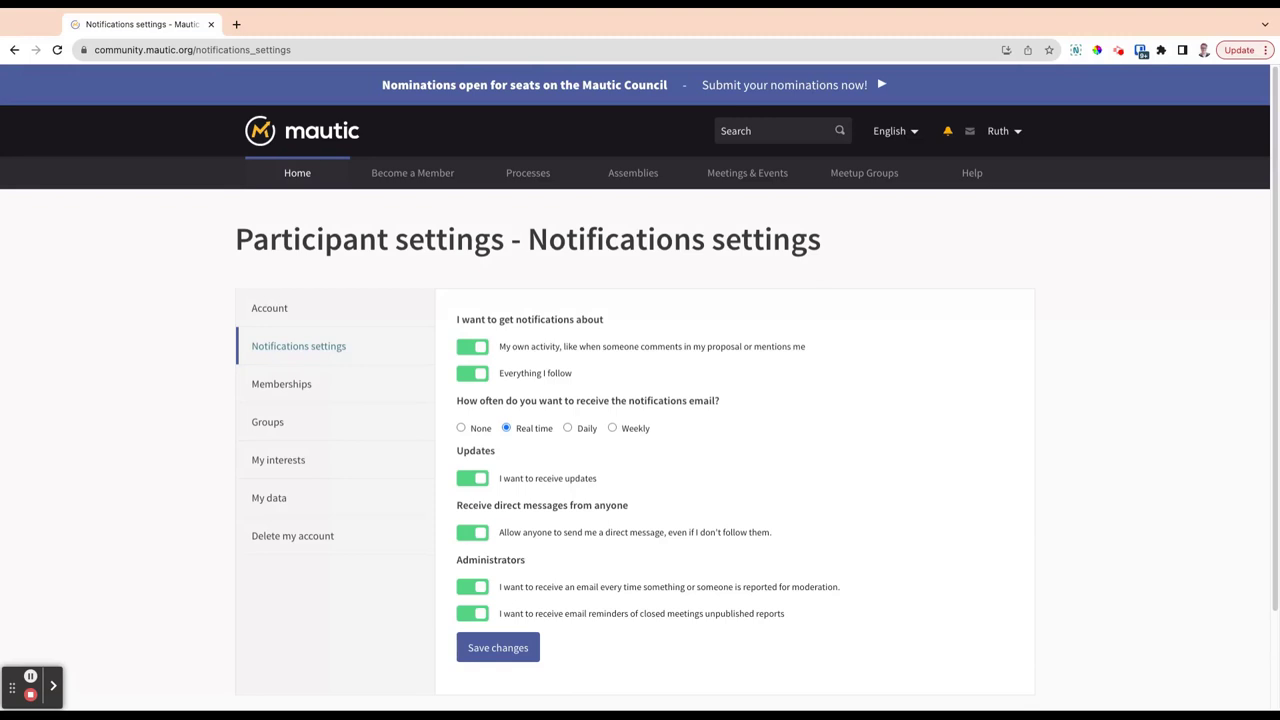
pyautogui.click(469, 354)
pyautogui.click(469, 378)
pyautogui.click(471, 346)
pyautogui.click(470, 374)
pyautogui.moveTo(457, 451); pyautogui.dragTo(498, 452)
pyautogui.click(515, 456)
pyautogui.scroll(-1, 562, 533)
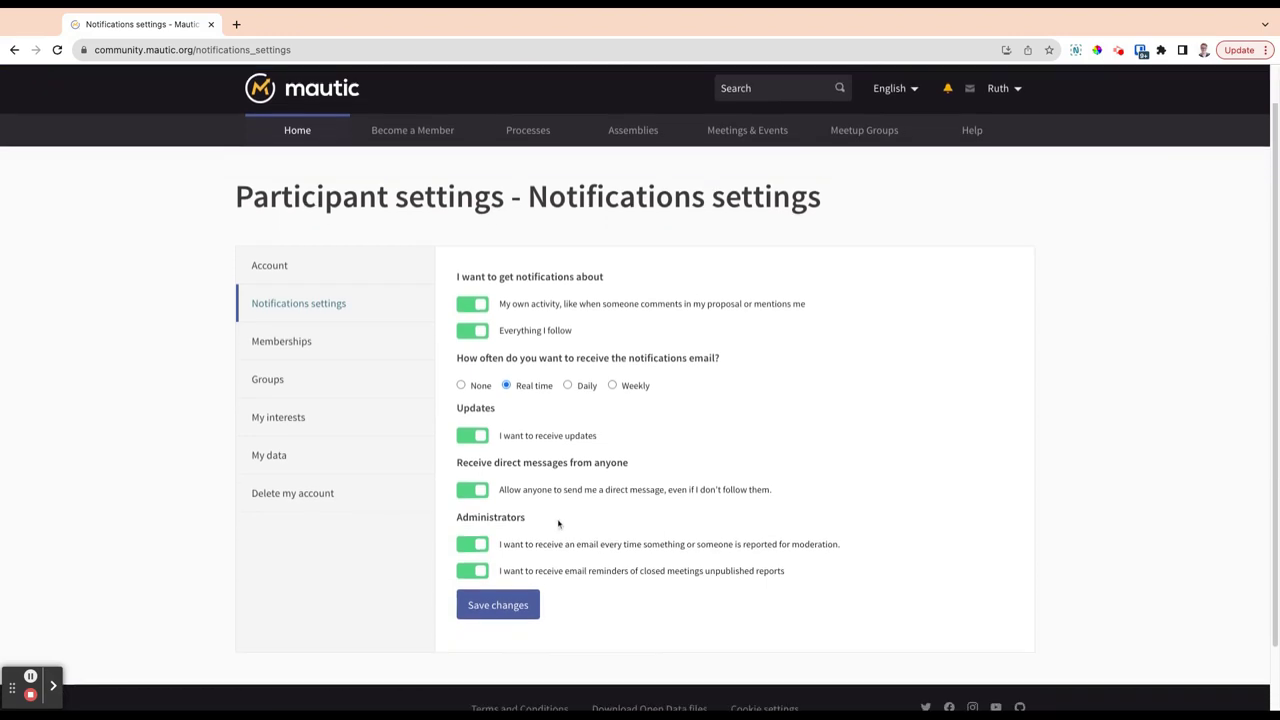
pyautogui.scroll(-1, 559, 524)
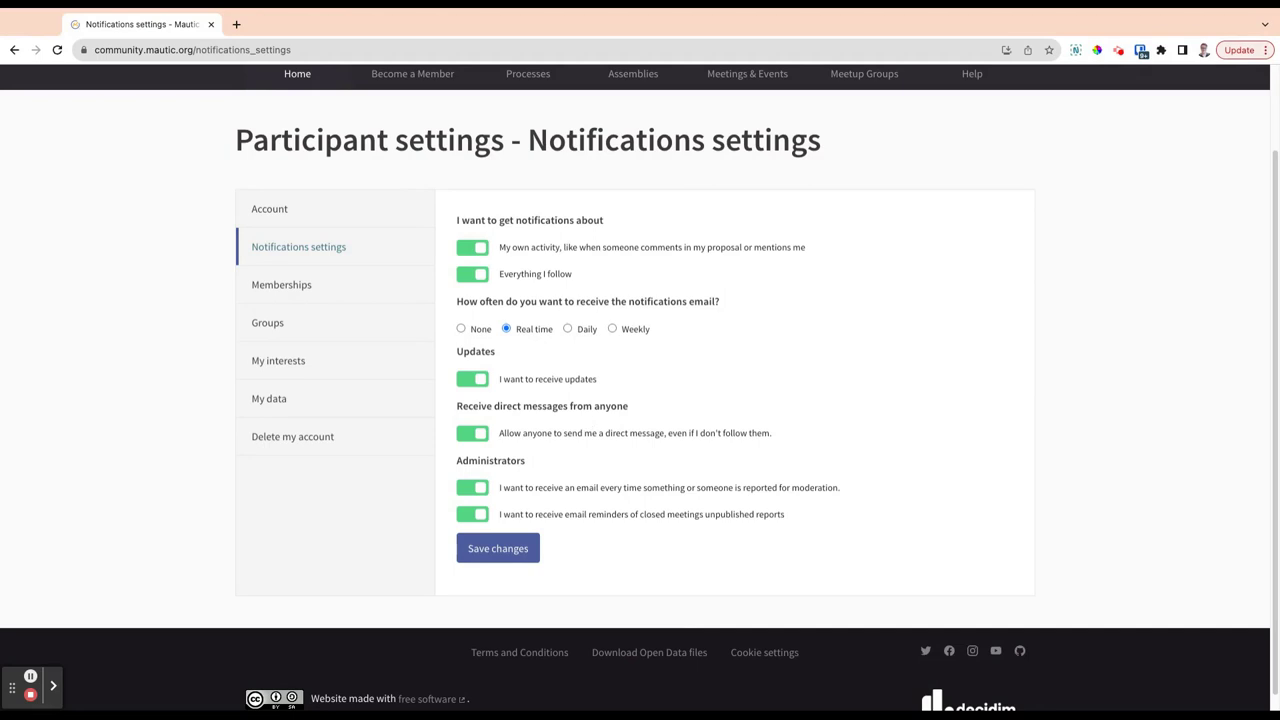
# Step: Review the account's memberships, groups and interests in the participant settings
pyautogui.click(273, 295)
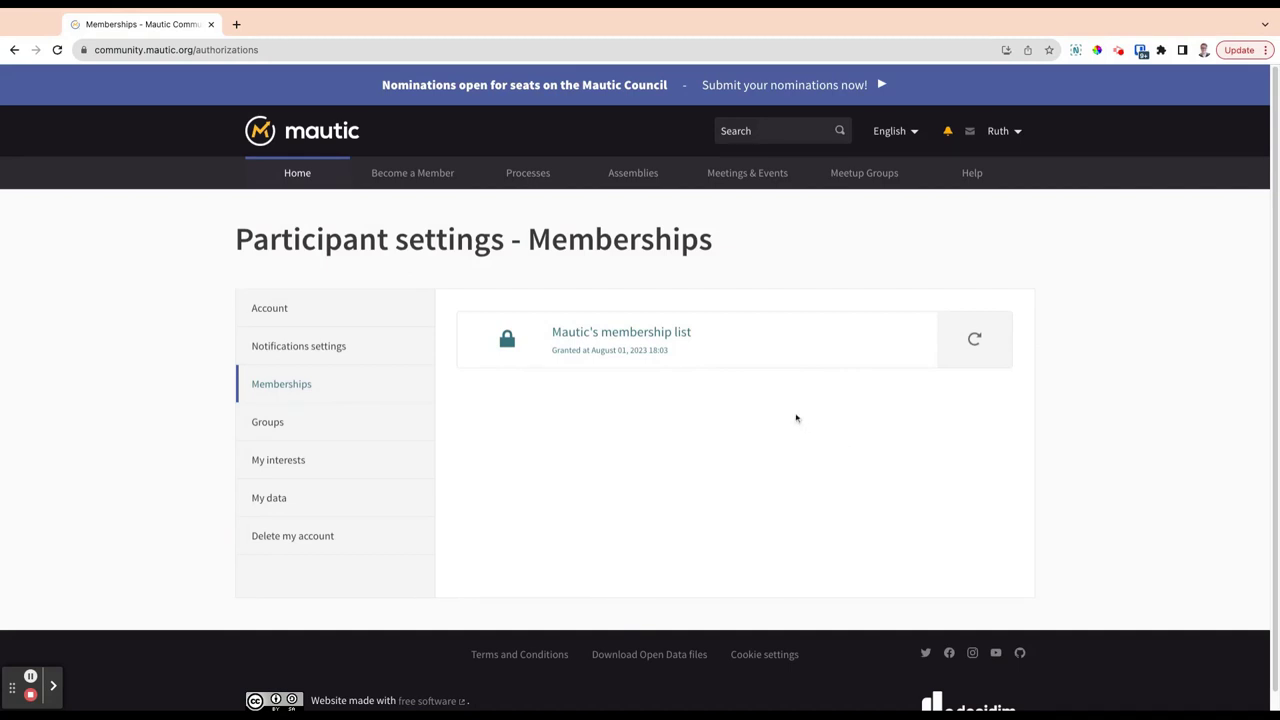
pyautogui.click(385, 418)
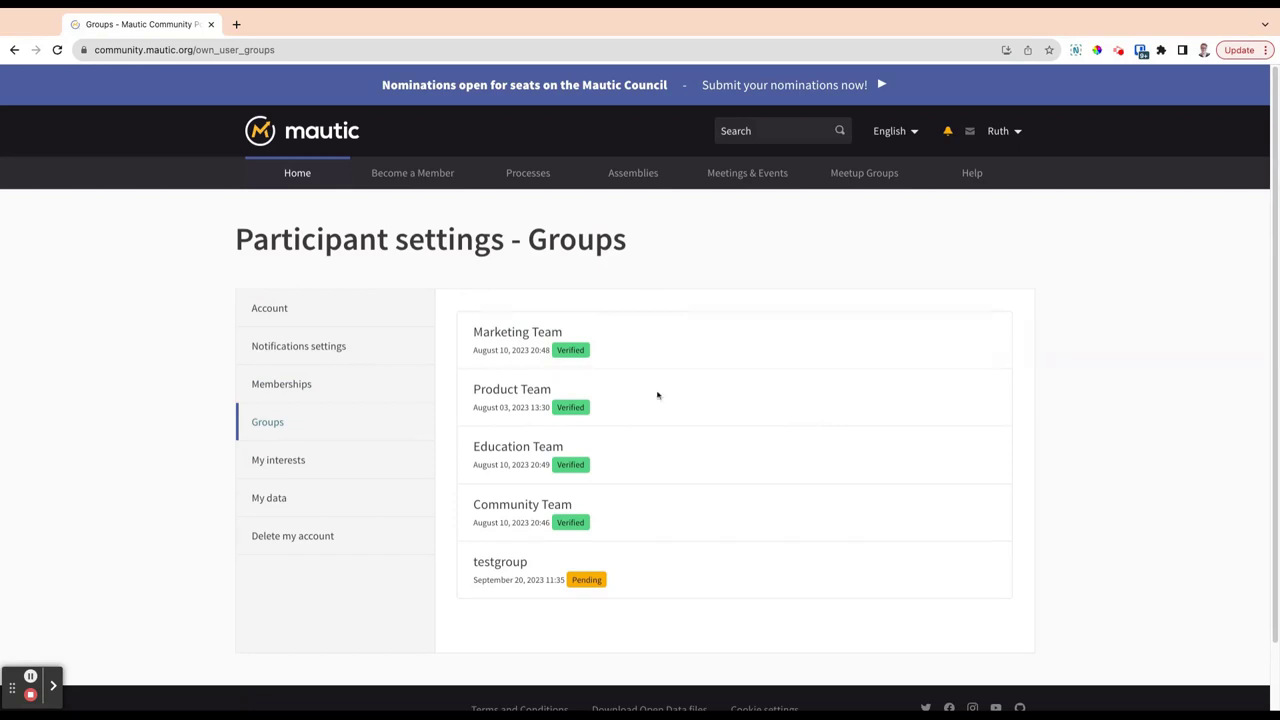
pyautogui.click(291, 462)
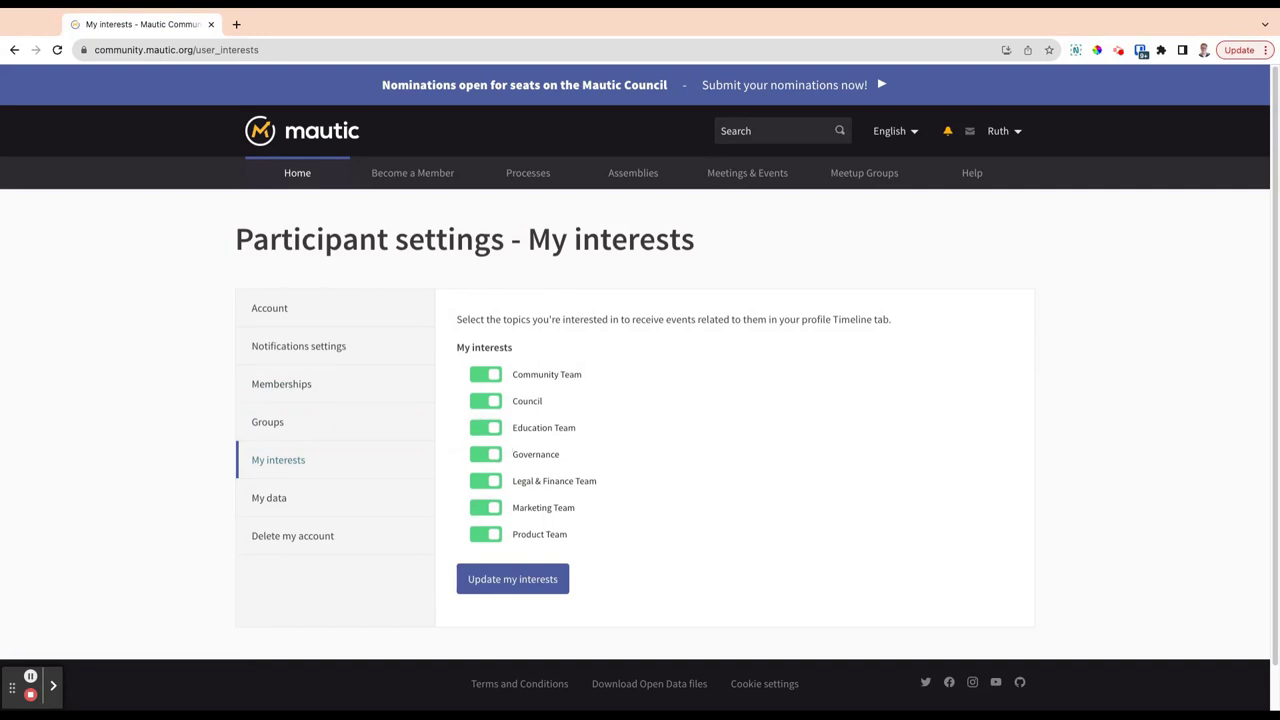
# Step: Review the participant settings for requesting personal data and deleting the account, including the optional deletion reason
pyautogui.click(264, 499)
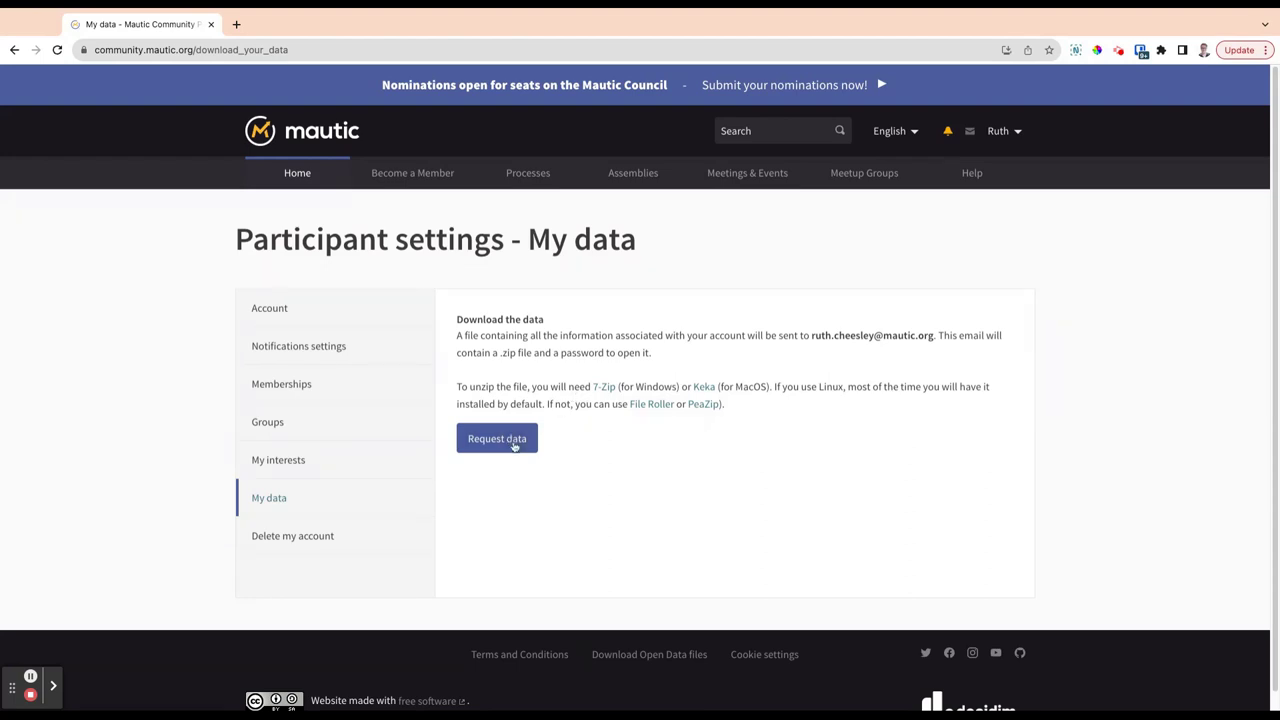
pyautogui.click(331, 538)
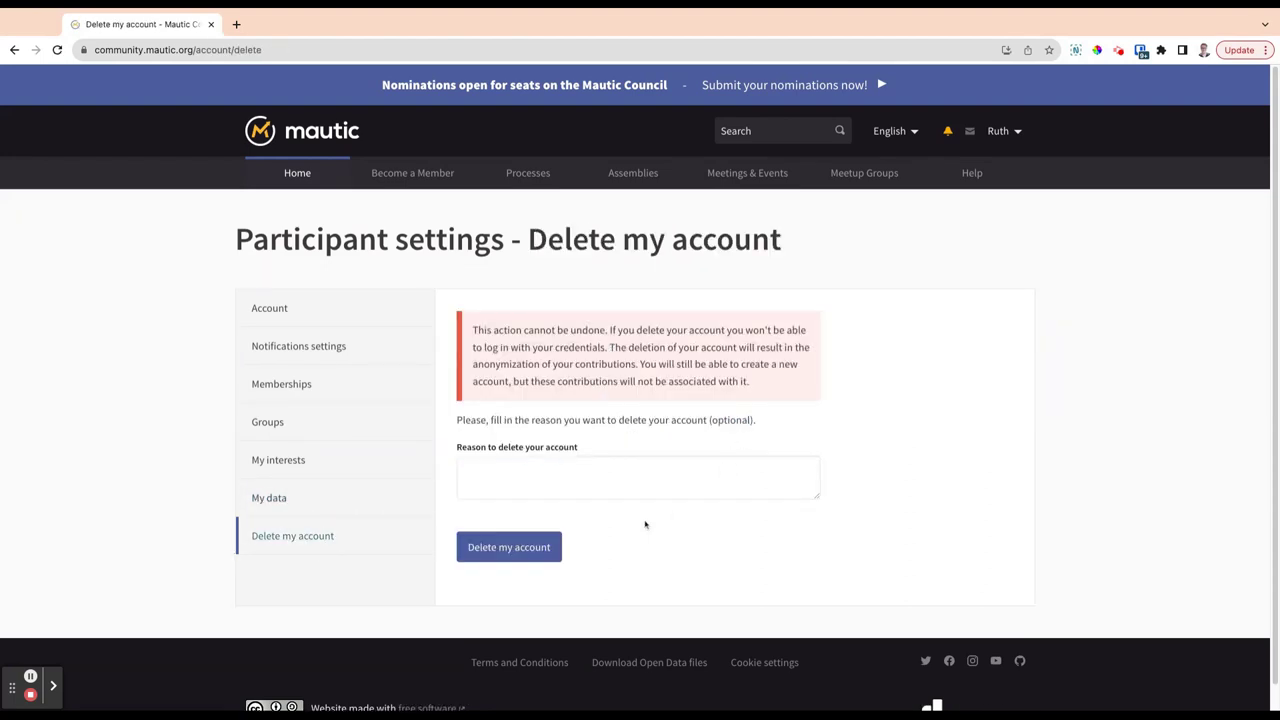
pyautogui.click(671, 487)
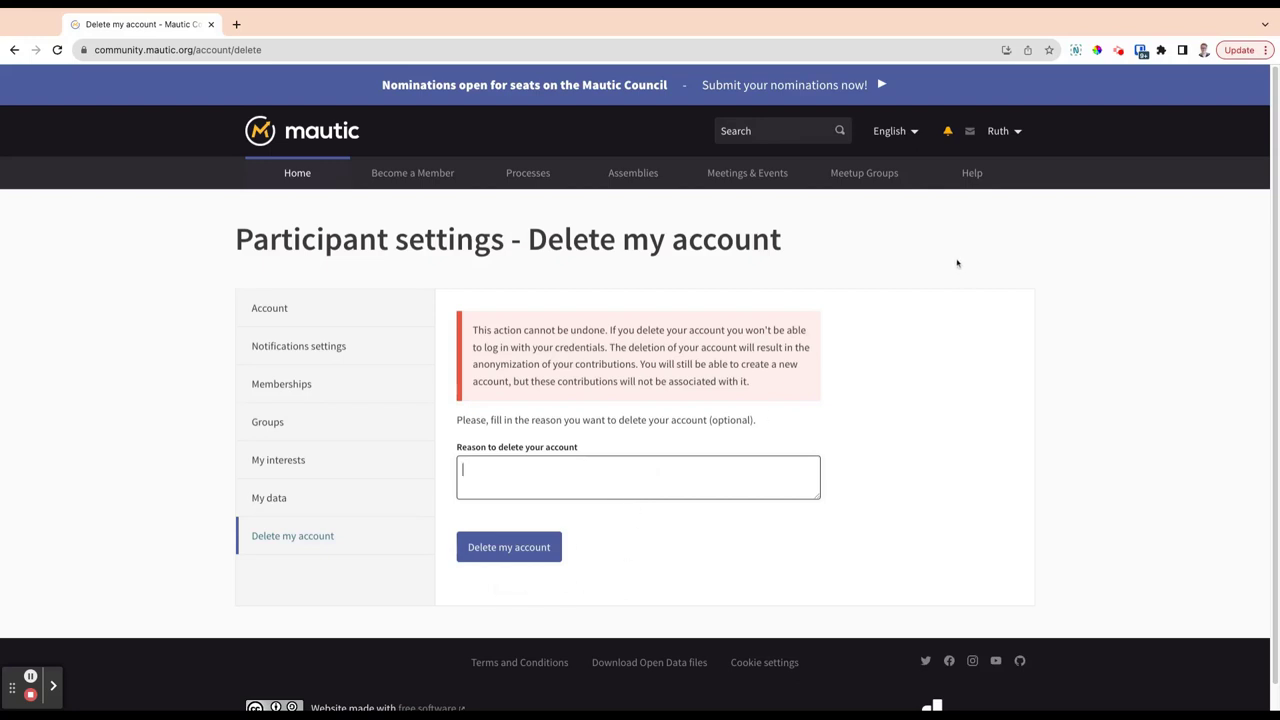
# Step: Open the account's public profile and look through its timeline entries
pyautogui.click(998, 134)
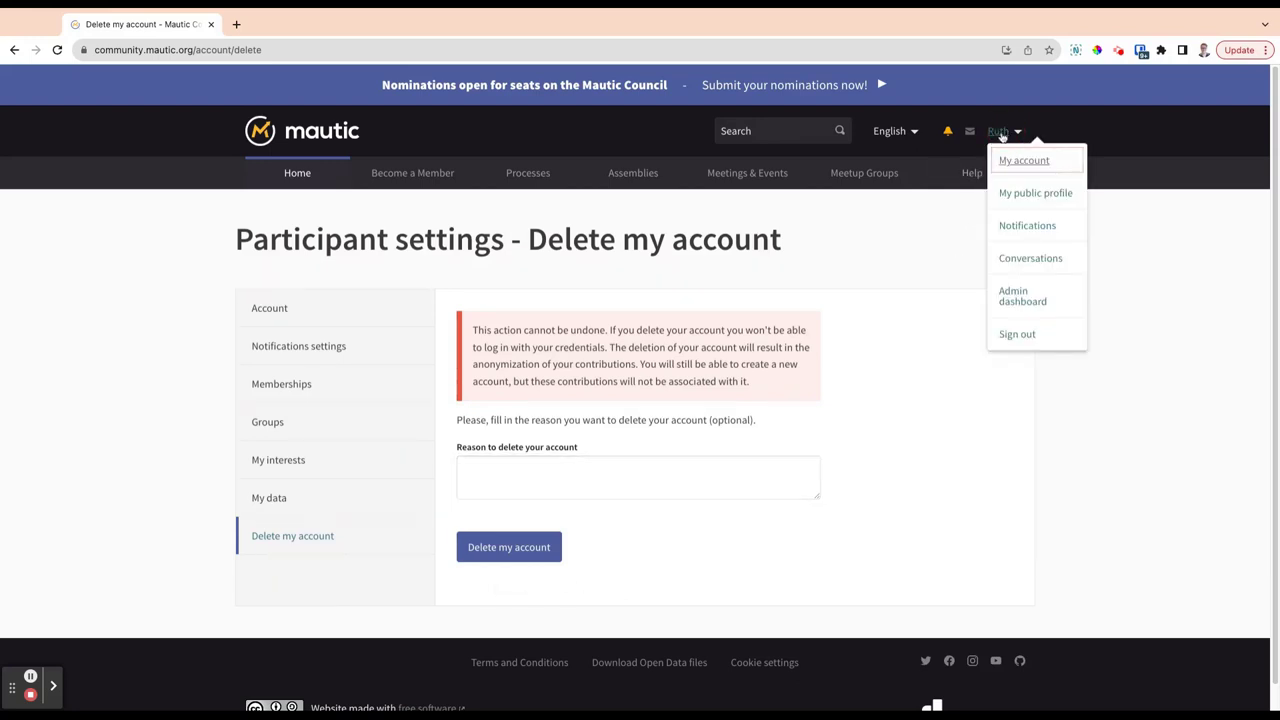
pyautogui.click(1045, 200)
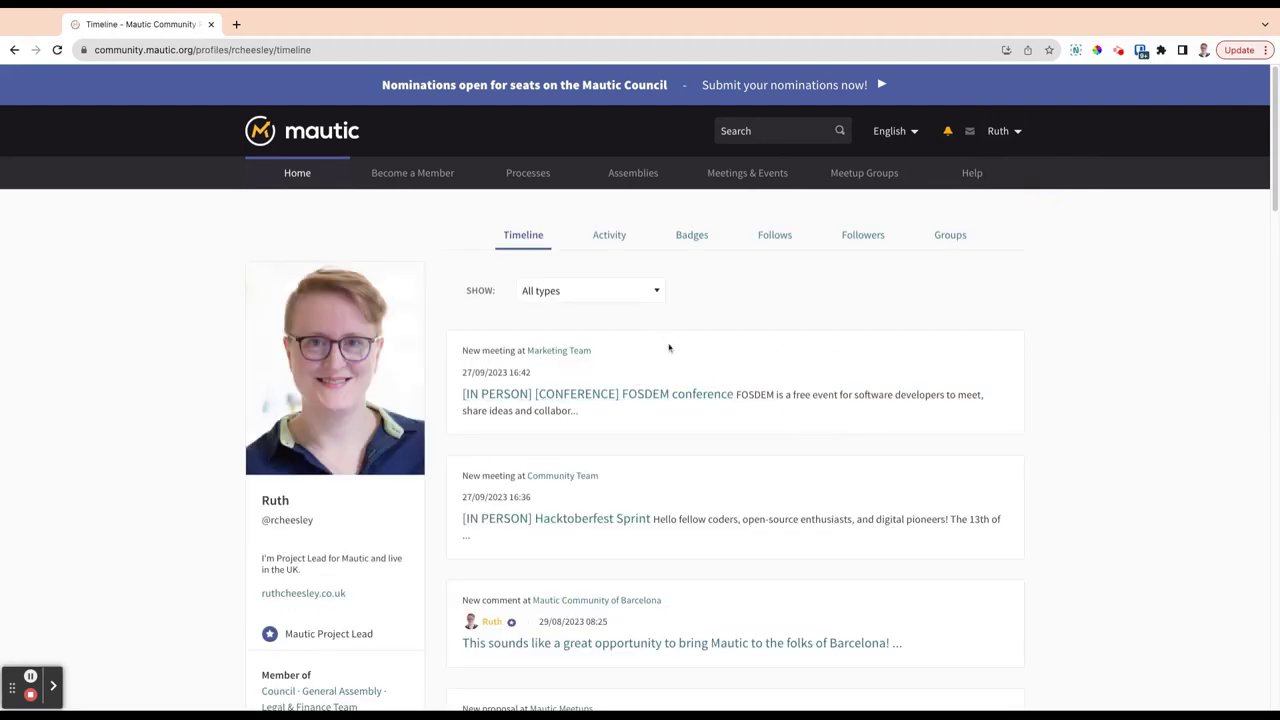
pyautogui.scroll(-3, 617, 517)
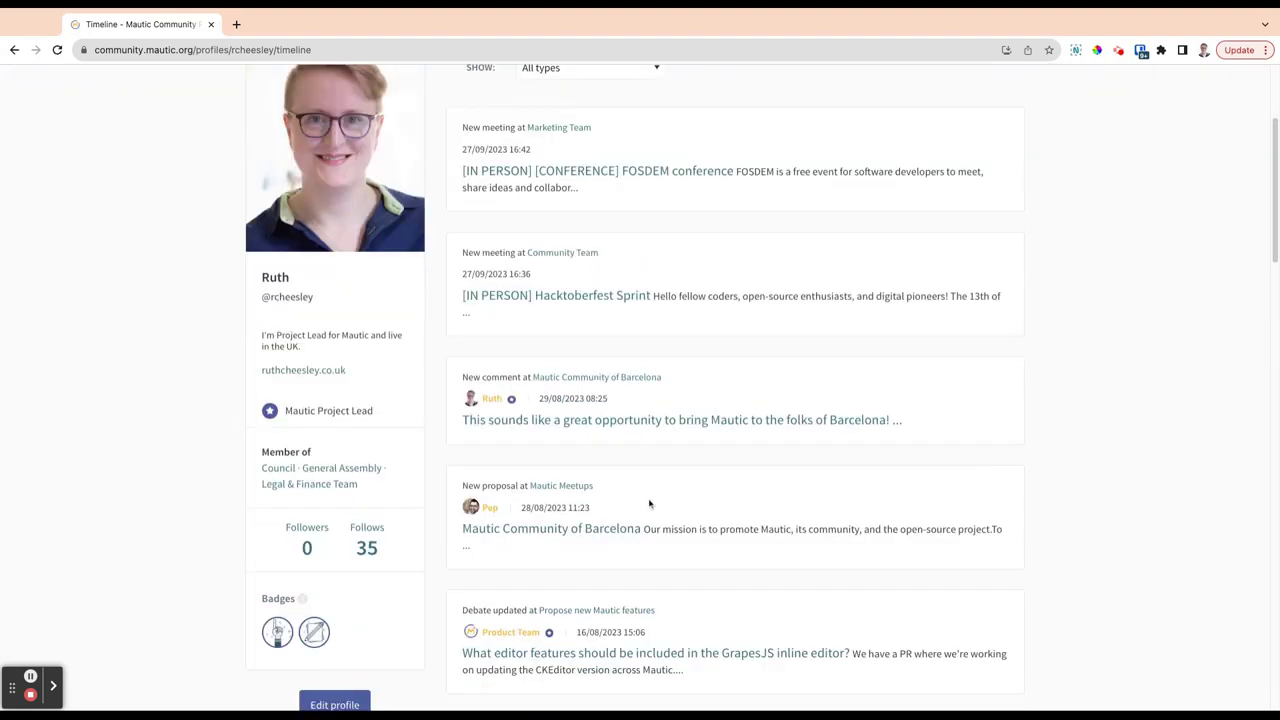
pyautogui.scroll(3, 649, 503)
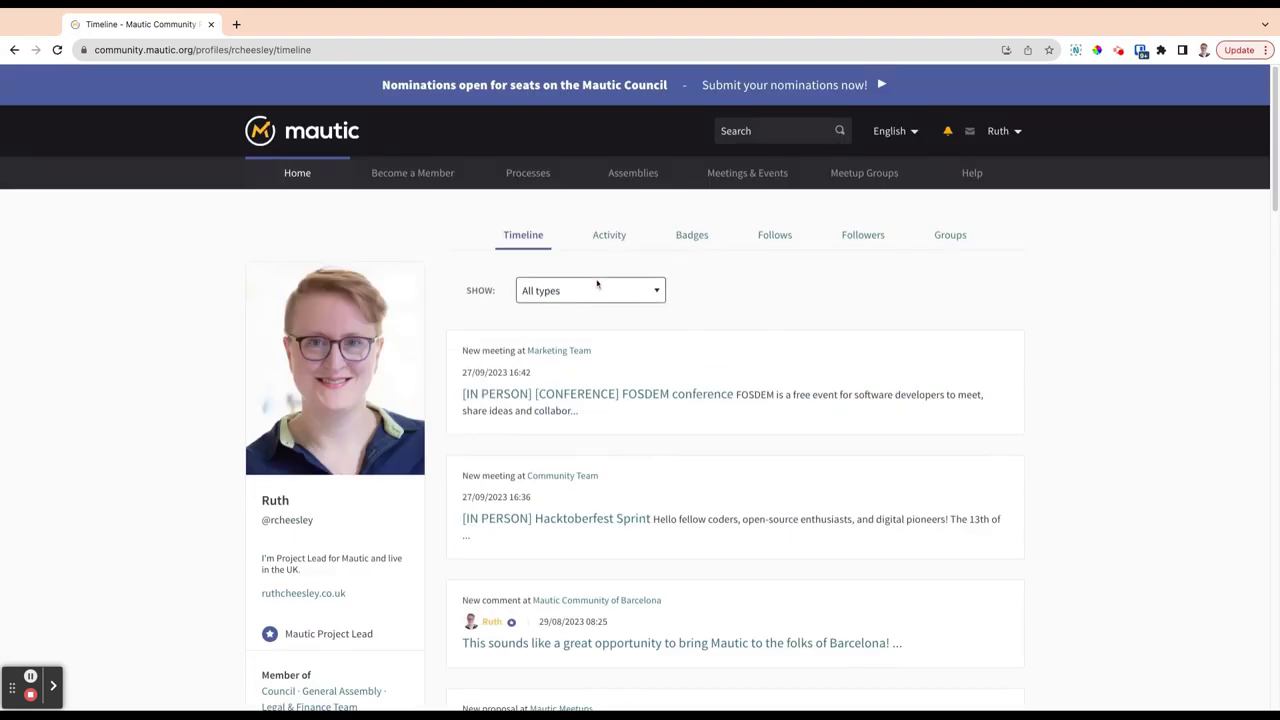
# Step: Filter the profile timeline by Meeting, Post and Proposal in turn
pyautogui.click(632, 290)
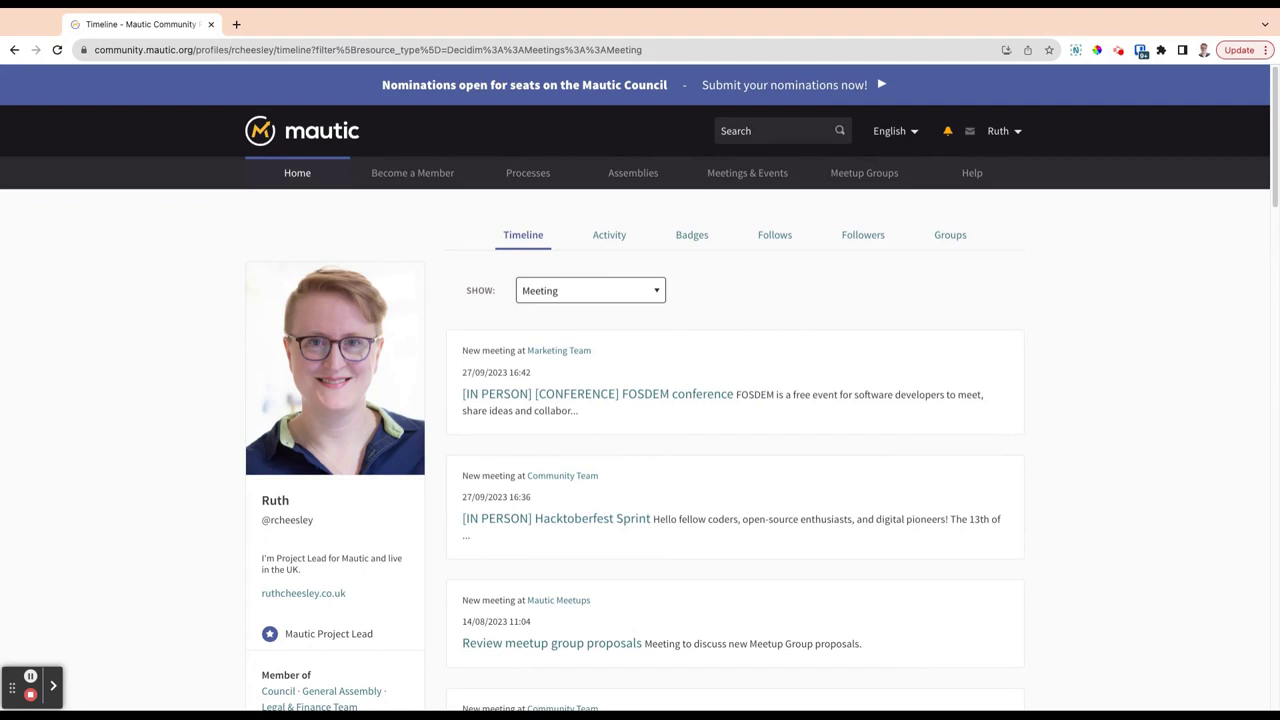
pyautogui.click(632, 290)
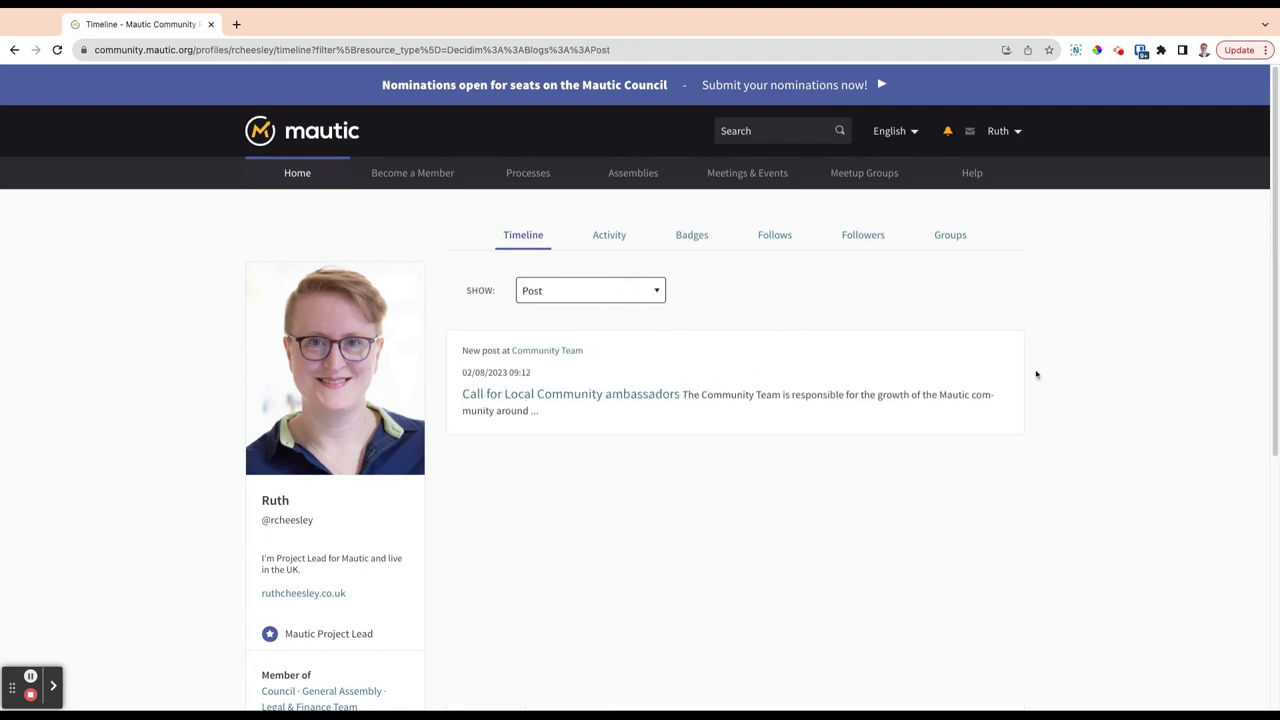
pyautogui.click(581, 290)
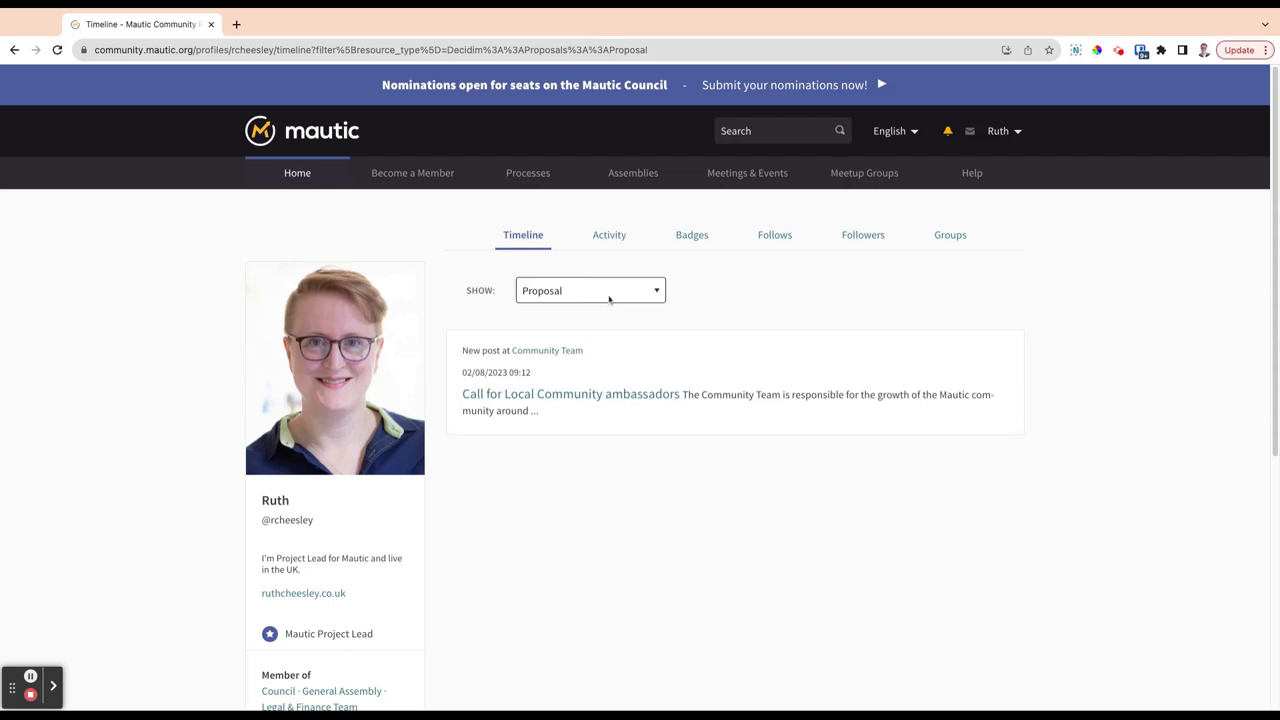
# Step: Look through the profile's Activity entries with all types shown
pyautogui.click(609, 234)
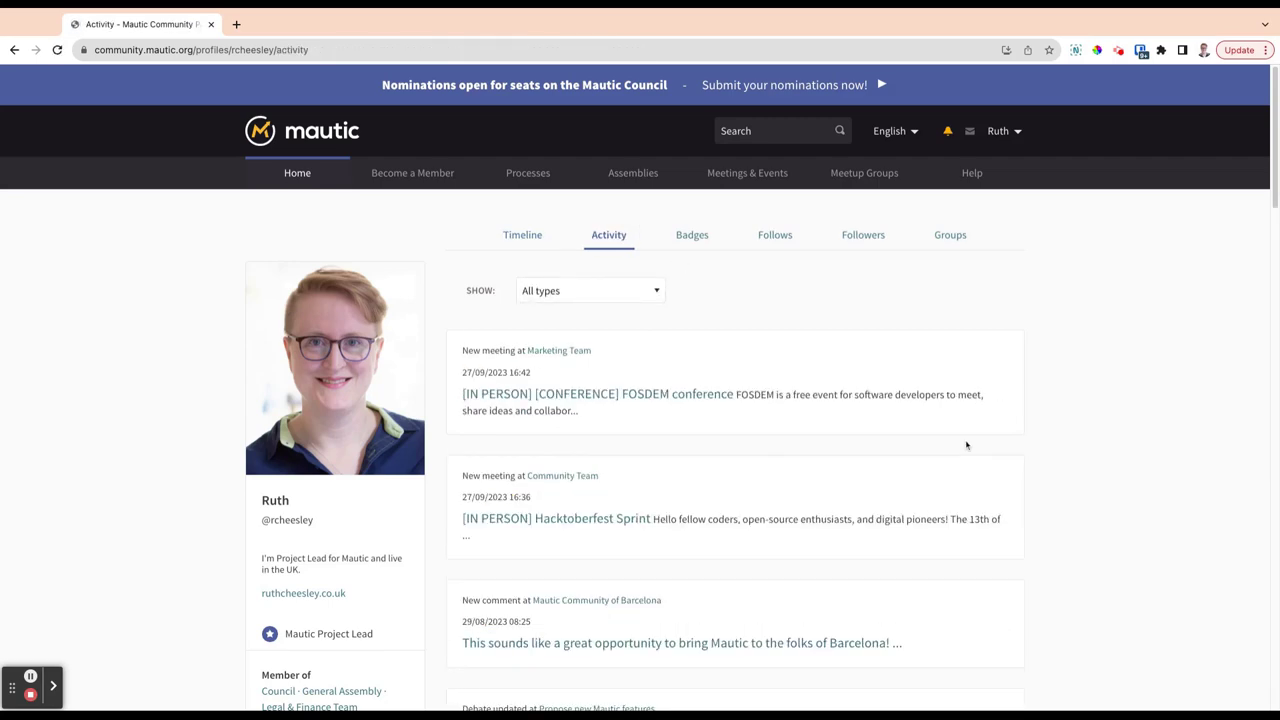
pyautogui.scroll(-3, 740, 600)
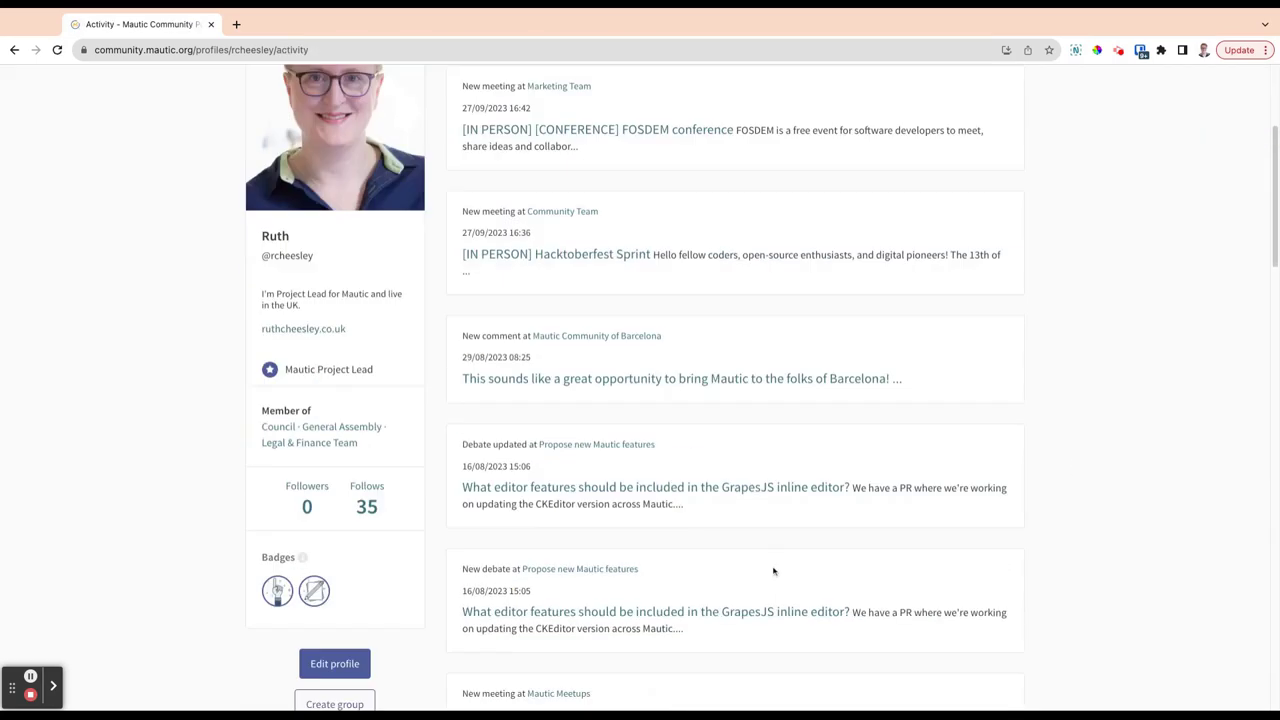
pyautogui.scroll(3, 780, 540)
# Step: Open the profile's badges, read how every available badge can be earned, and return to the profile
pyautogui.click(691, 234)
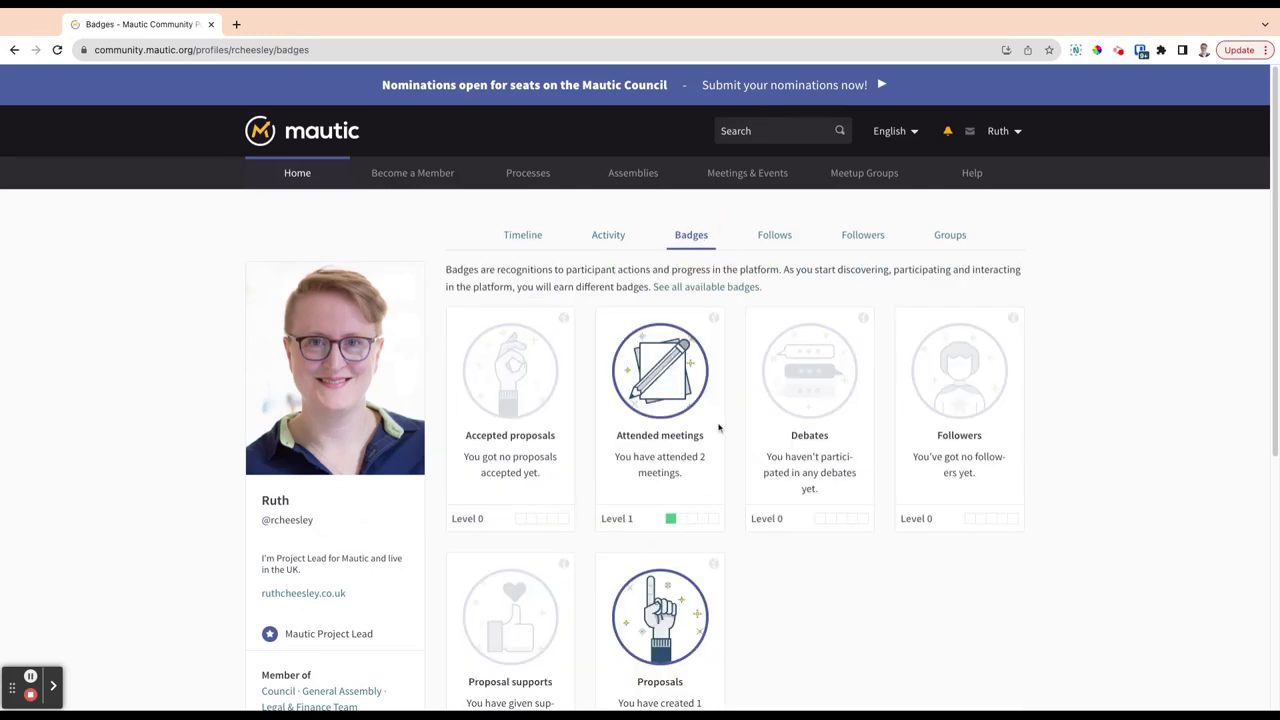
pyautogui.click(706, 287)
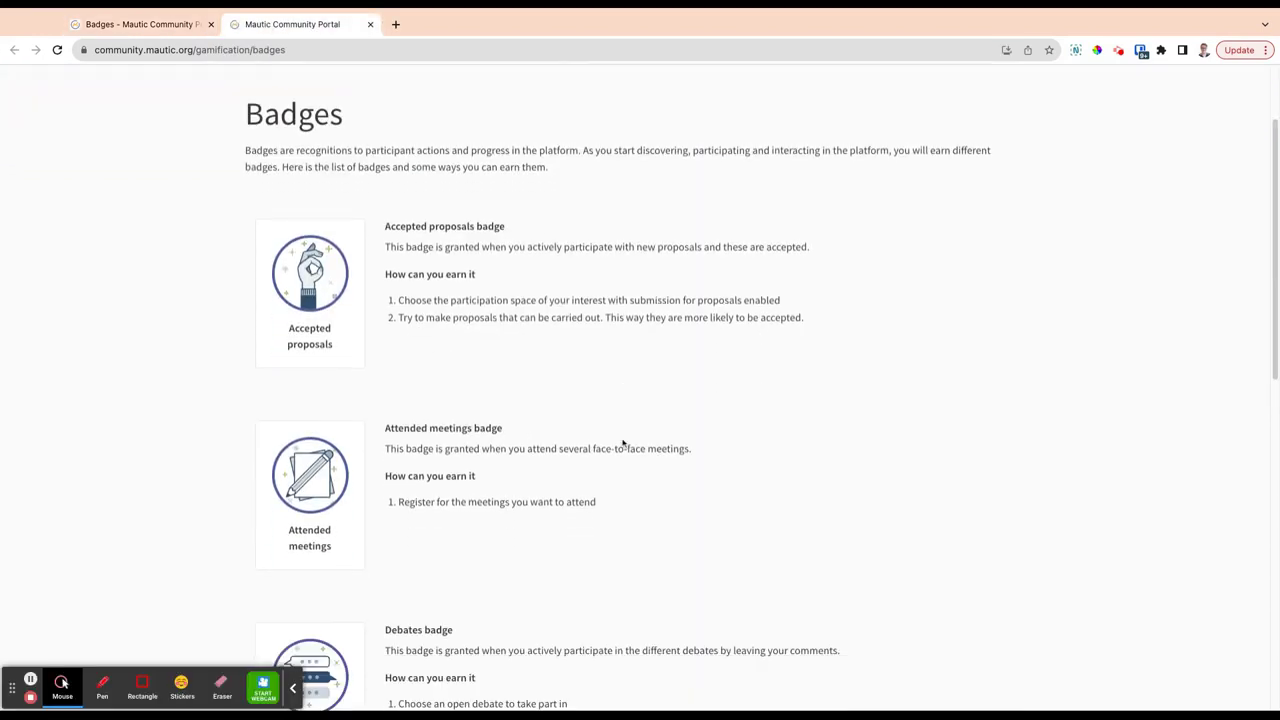
pyautogui.scroll(-2, 625, 443)
pyautogui.scroll(-5, 480, 447)
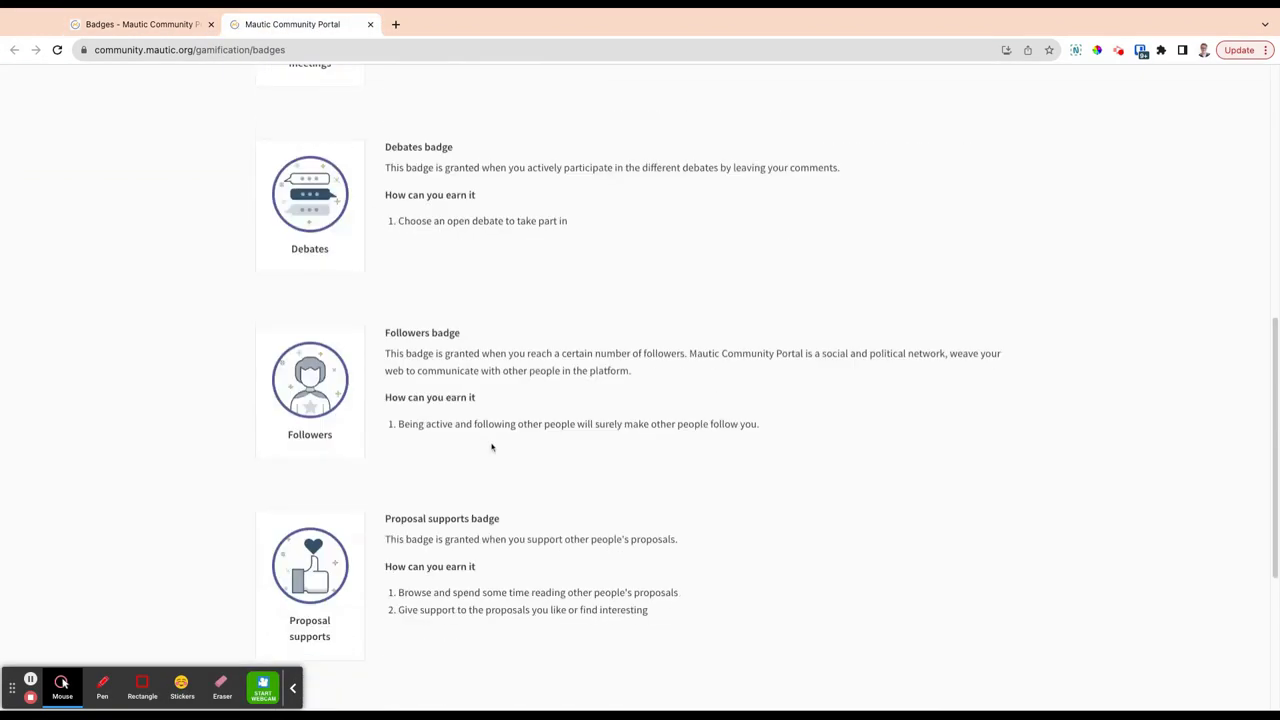
pyautogui.scroll(-2, 494, 437)
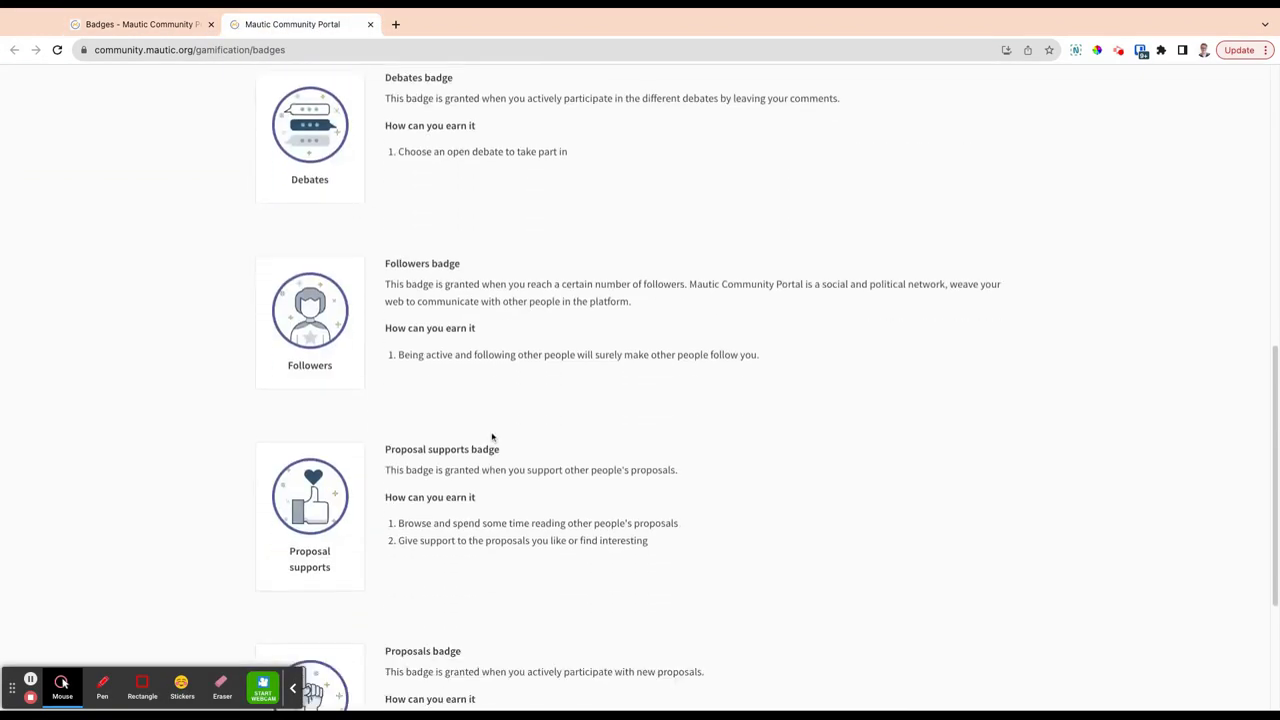
pyautogui.click(206, 24)
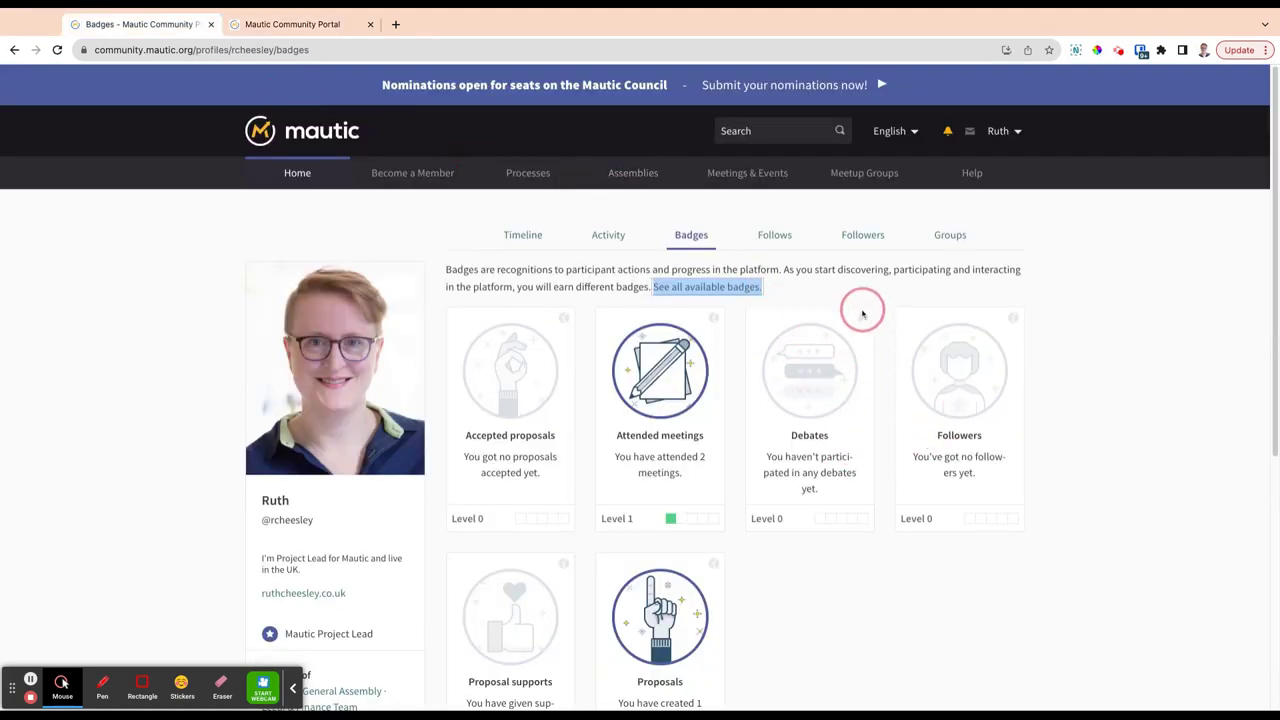
# Step: View the profile's follows, followers and groups
pyautogui.click(775, 236)
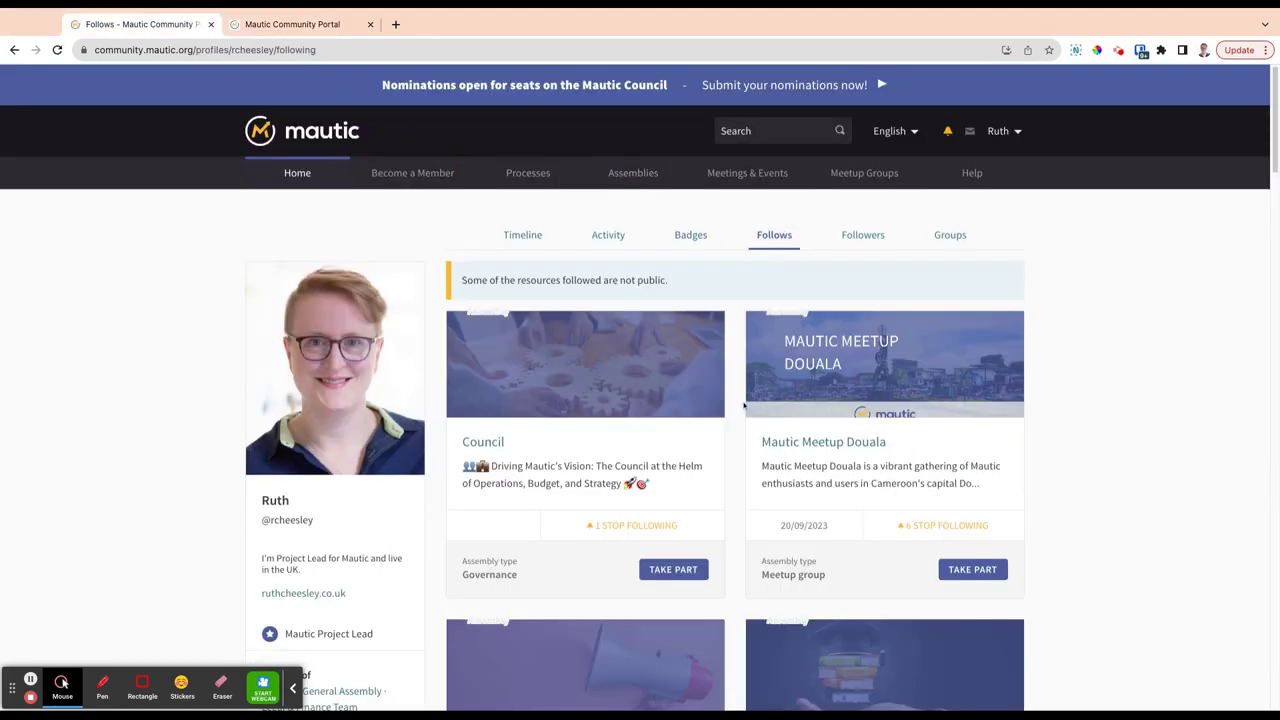
pyautogui.click(863, 235)
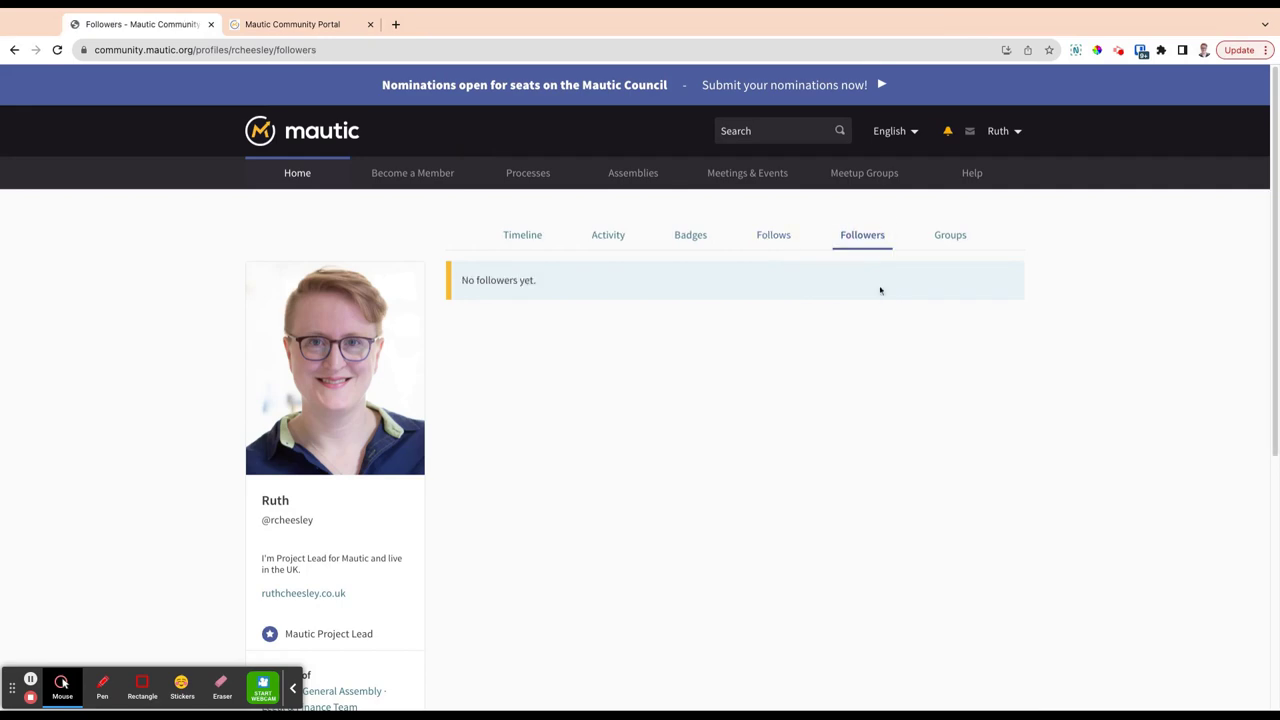
pyautogui.click(953, 236)
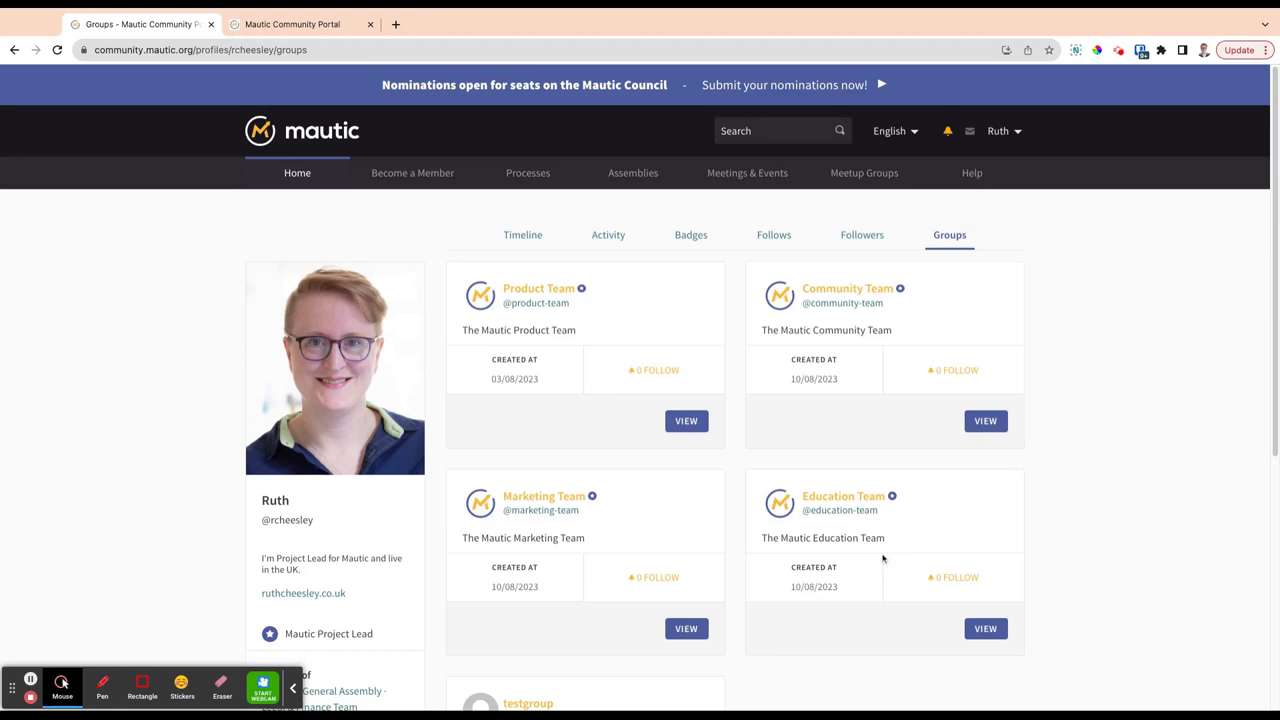
# Step: Return from the profile's groups to its timeline and highlight the nickname, the personal details and the Mautic Project Lead role in the profile card
pyautogui.scroll(-2, 743, 557)
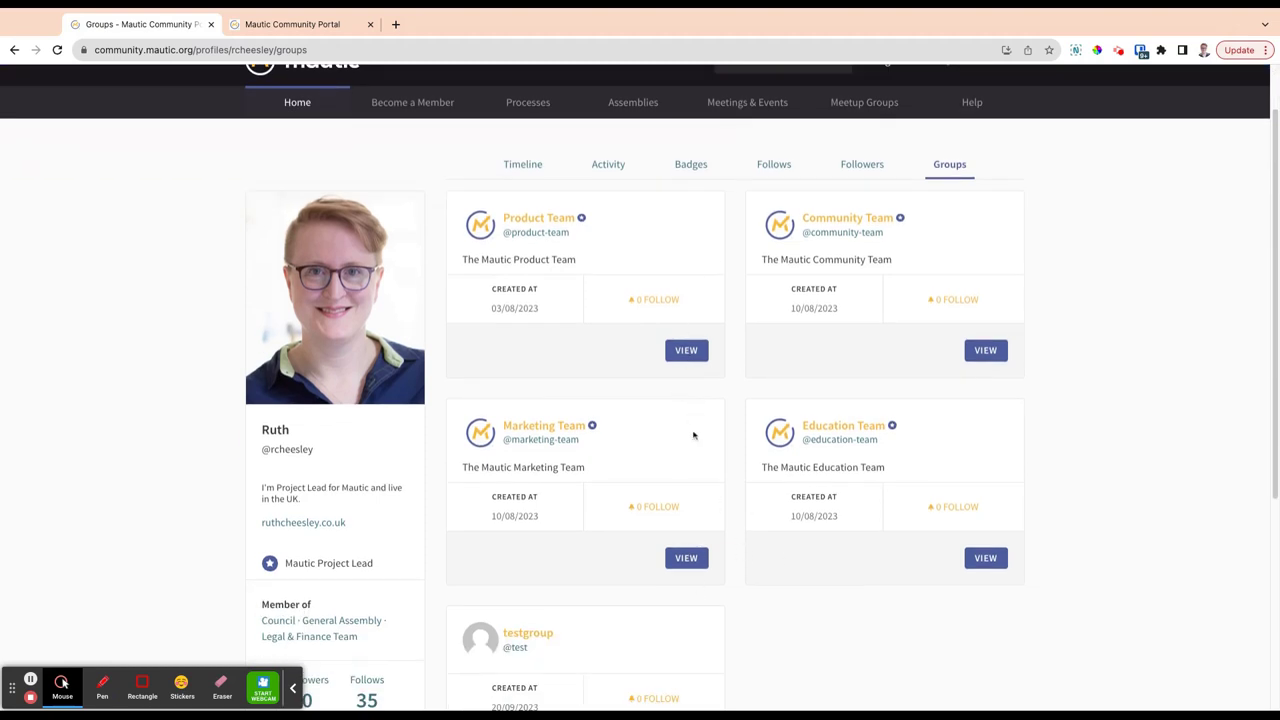
pyautogui.click(533, 168)
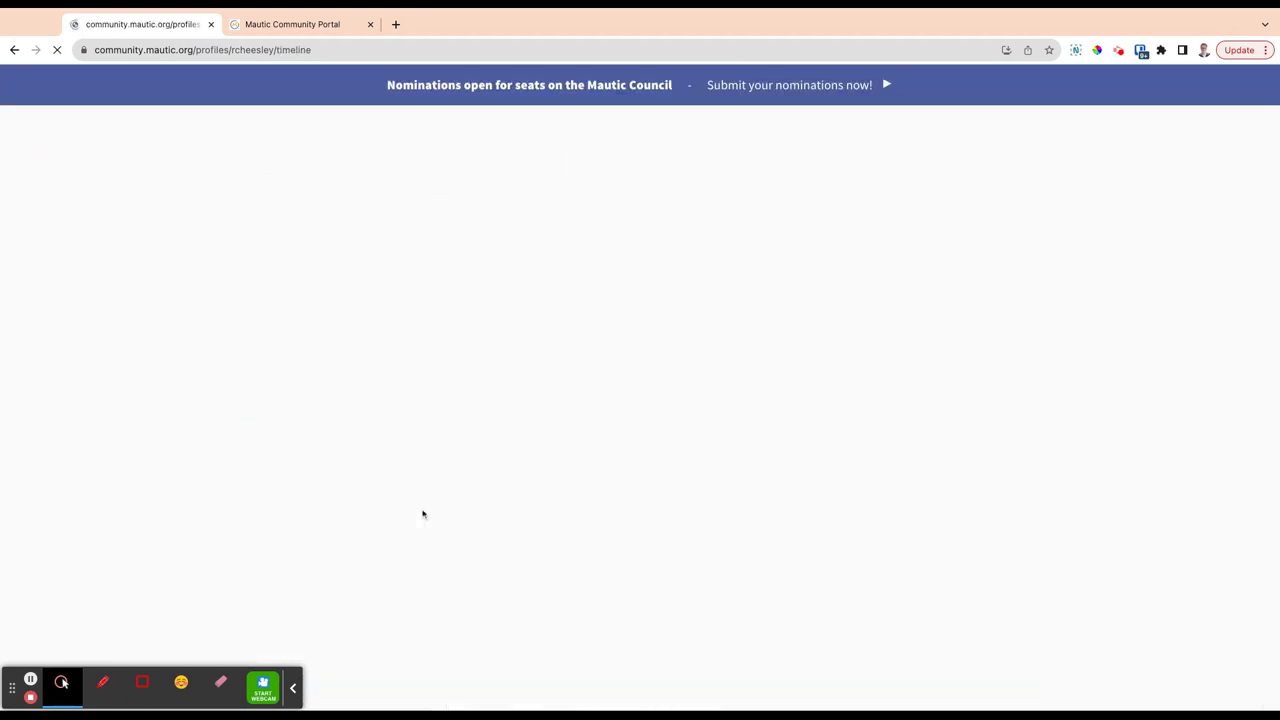
pyautogui.scroll(-1, 323, 517)
pyautogui.moveTo(280, 493); pyautogui.dragTo(316, 494)
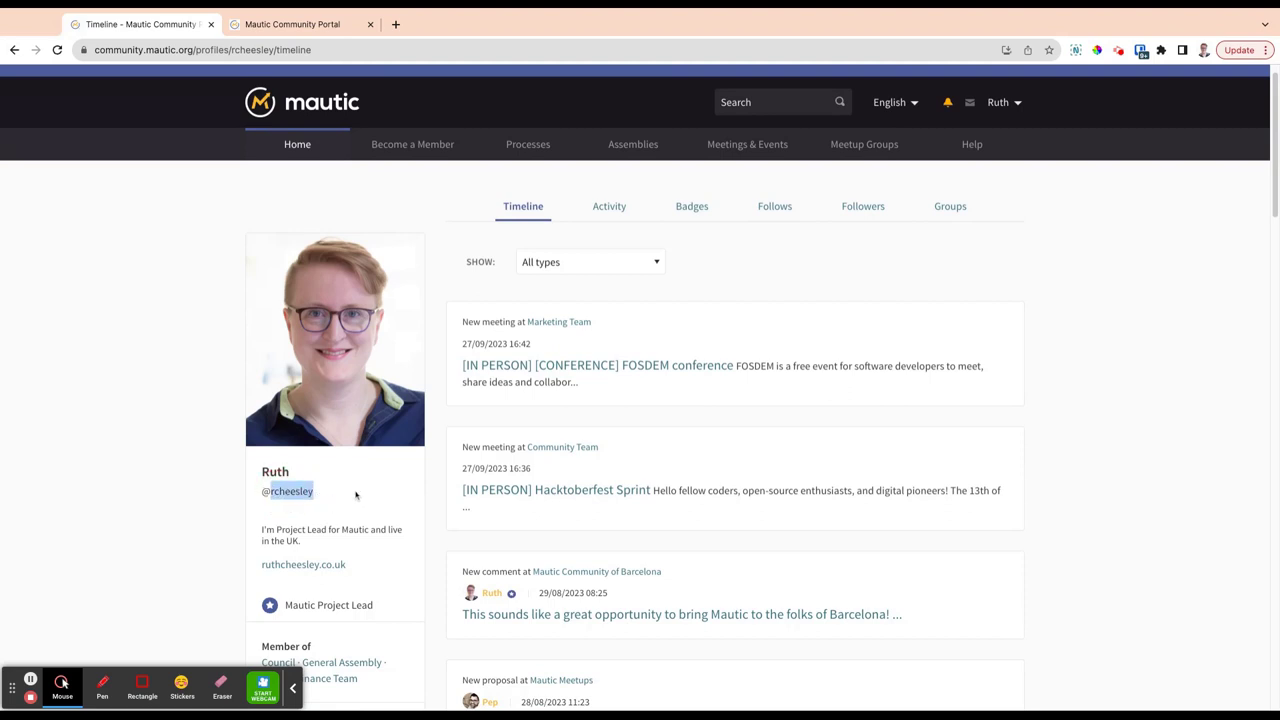
pyautogui.scroll(-3, 382, 513)
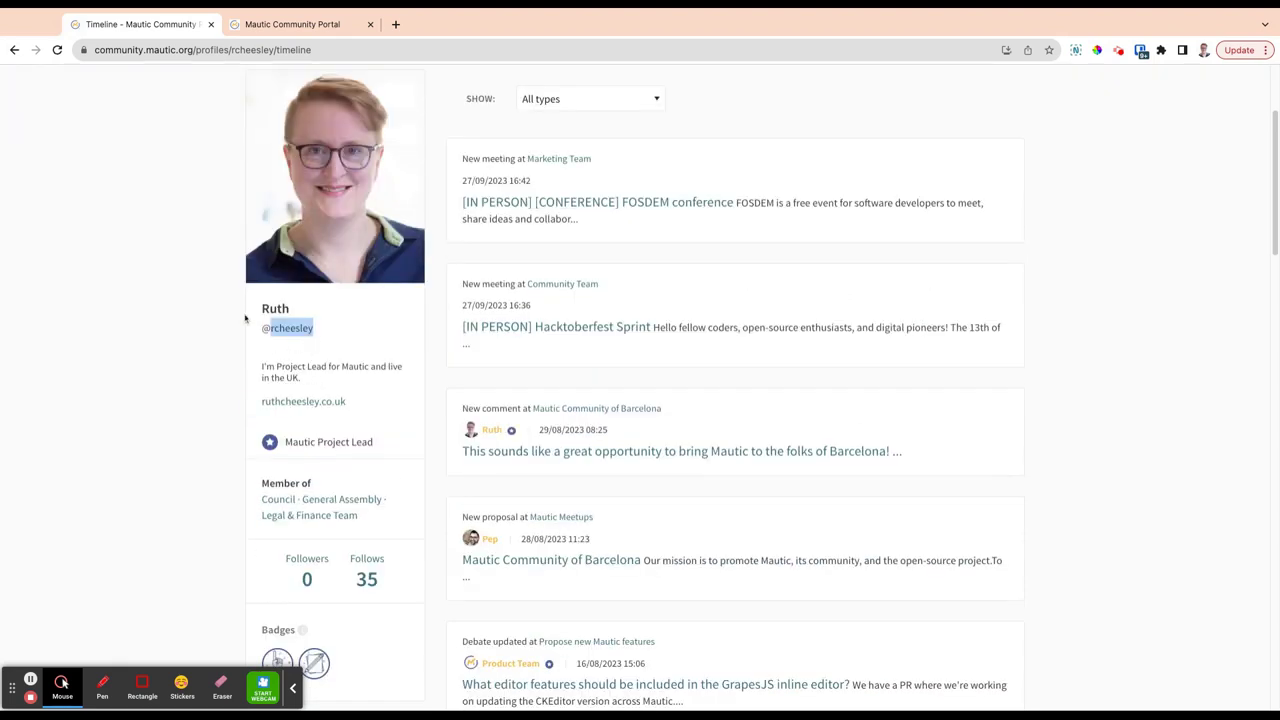
pyautogui.moveTo(240, 303); pyautogui.dragTo(372, 406)
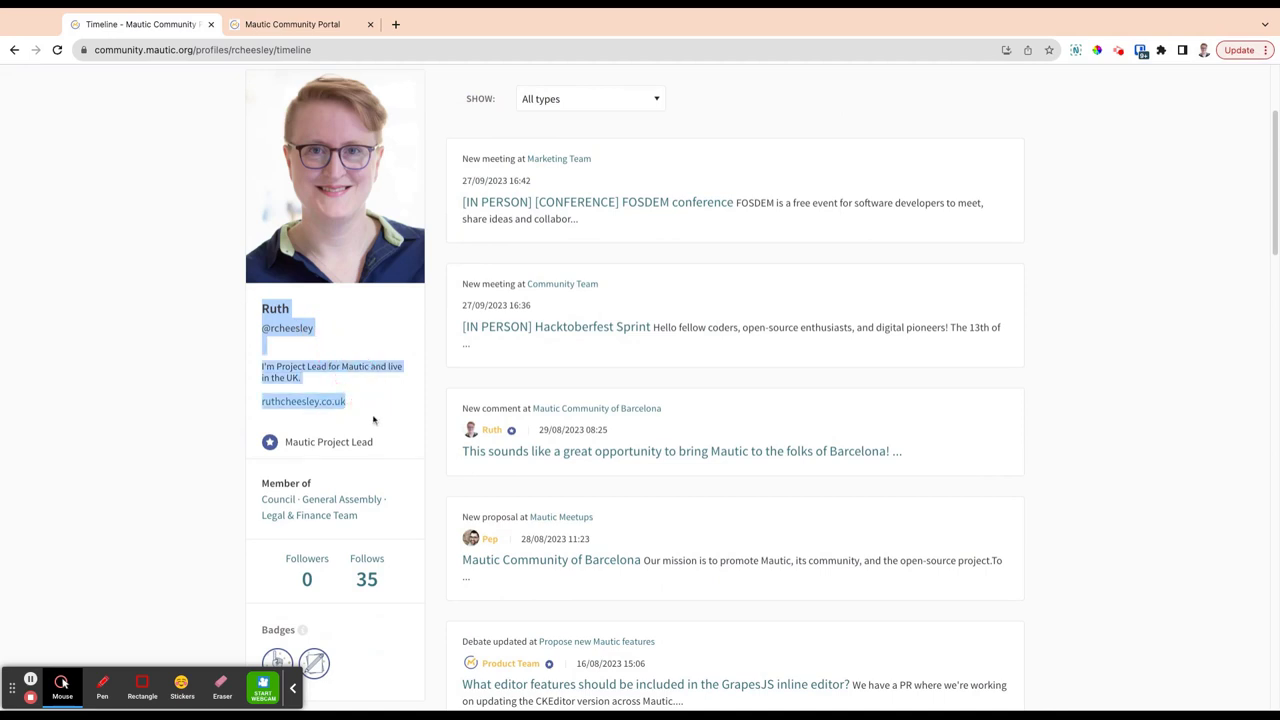
pyautogui.moveTo(303, 441); pyautogui.dragTo(394, 445)
pyautogui.tripleClick(394, 445)
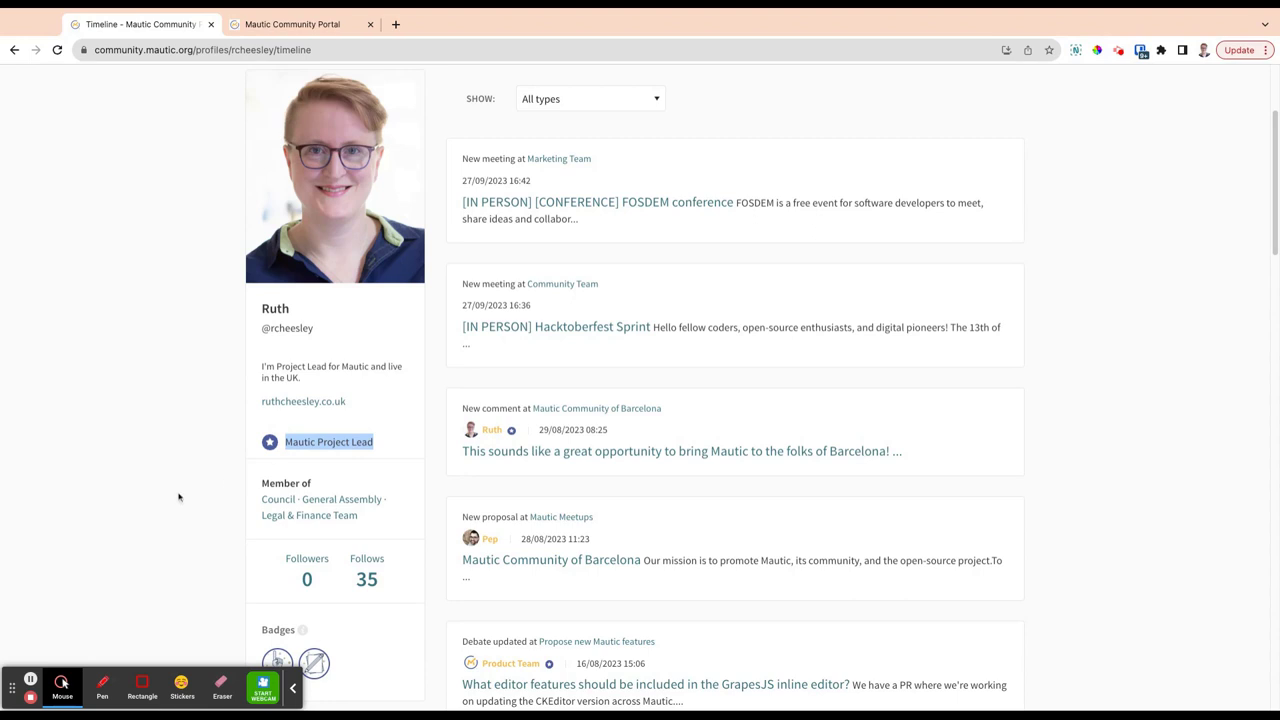
# Step: Highlight the profile card's Member of entries and look through the follower counts, badges and profile actions below them
pyautogui.scroll(-1, 290, 475)
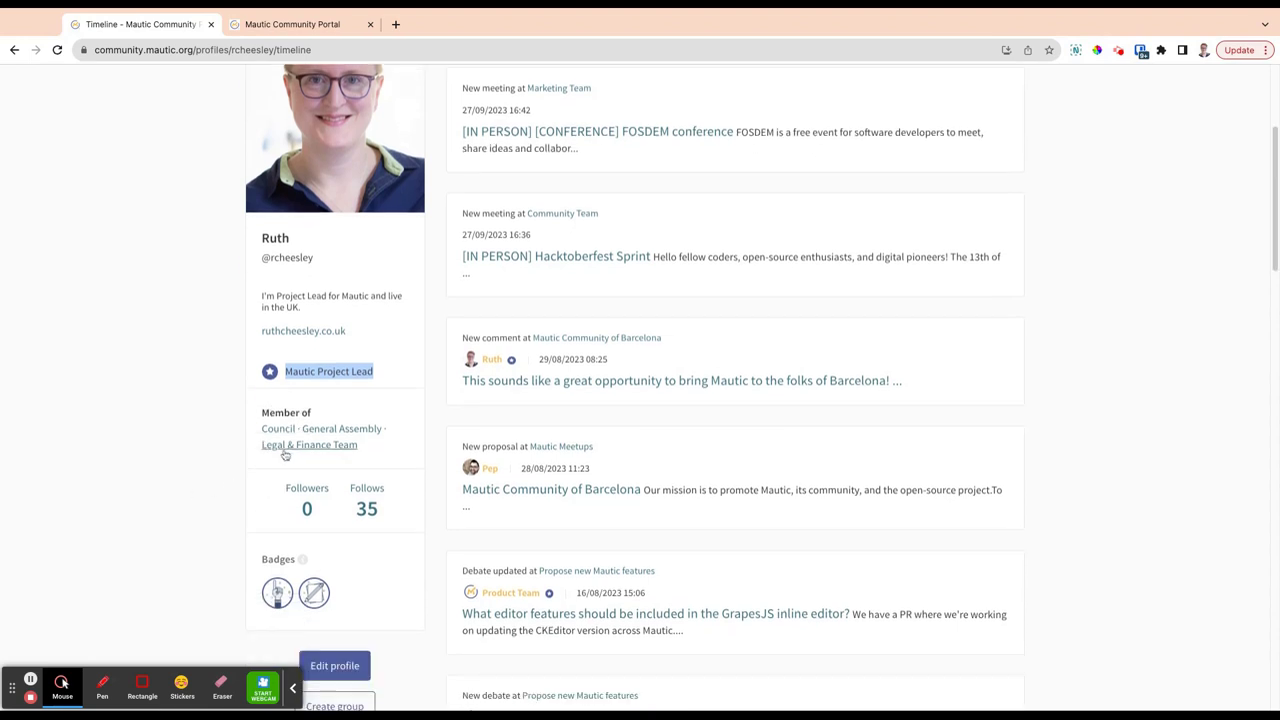
pyautogui.moveTo(258, 412); pyautogui.dragTo(380, 455)
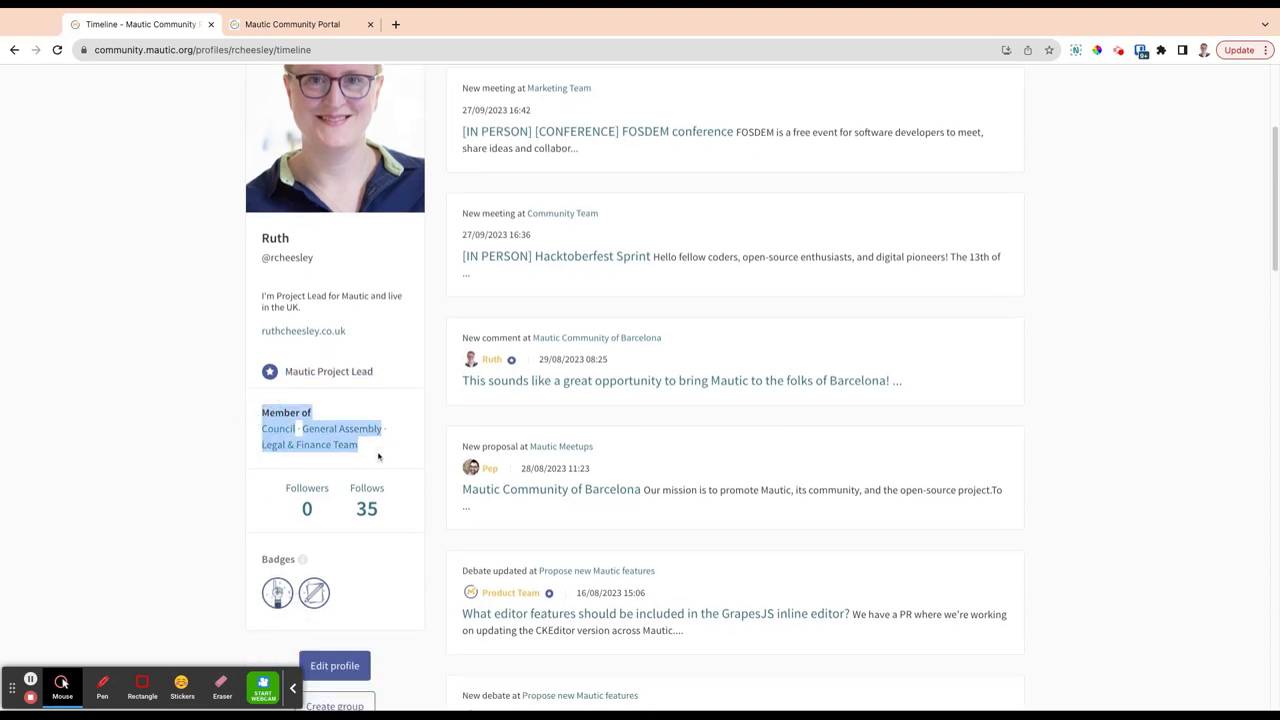
pyautogui.click(258, 492)
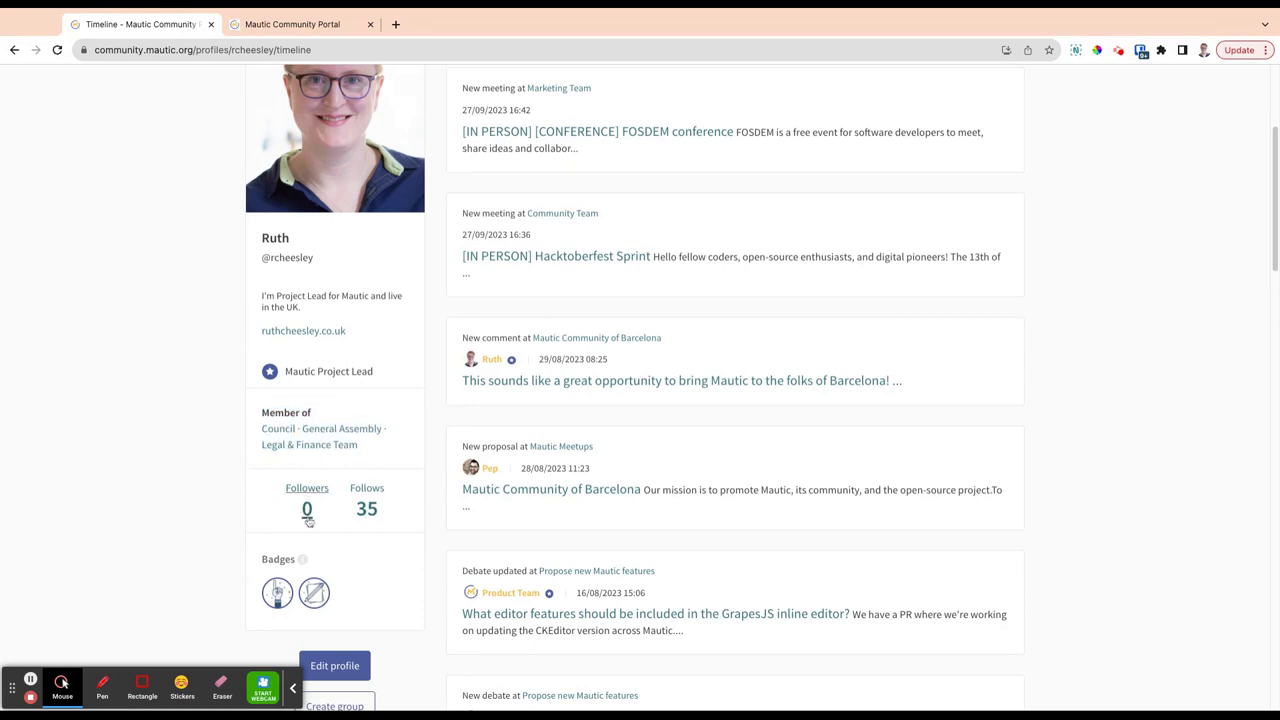
pyautogui.scroll(-2, 326, 531)
pyautogui.scroll(-1, 326, 520)
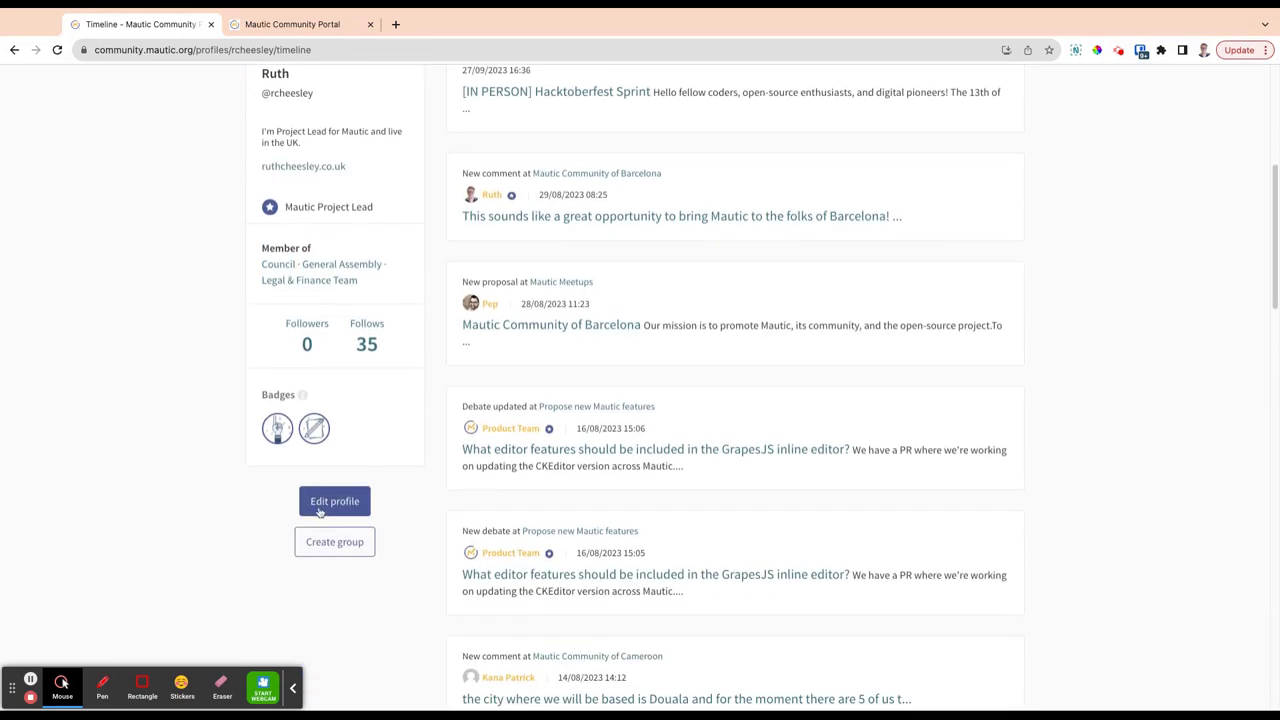
# Step: Check the Create group option, return to the start of the profile timeline and select the page's full web address
pyautogui.click(351, 543)
pyautogui.scroll(5, 410, 614)
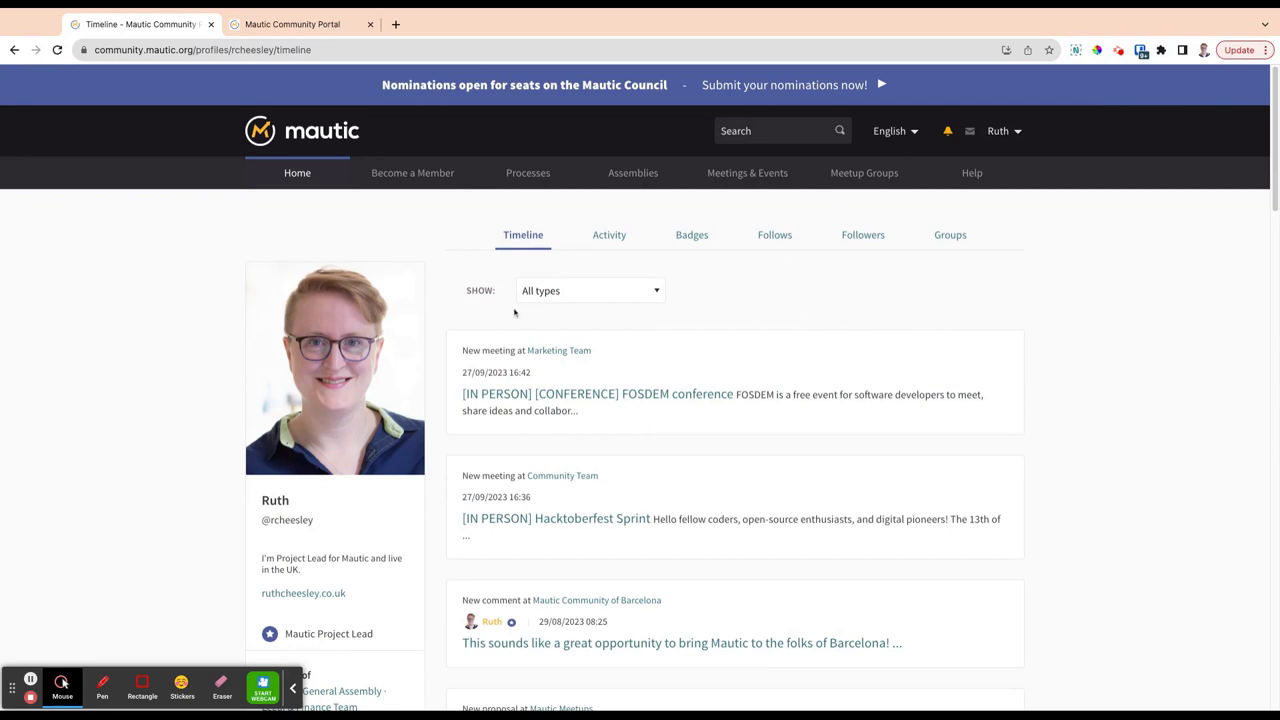
pyautogui.press('super+l')
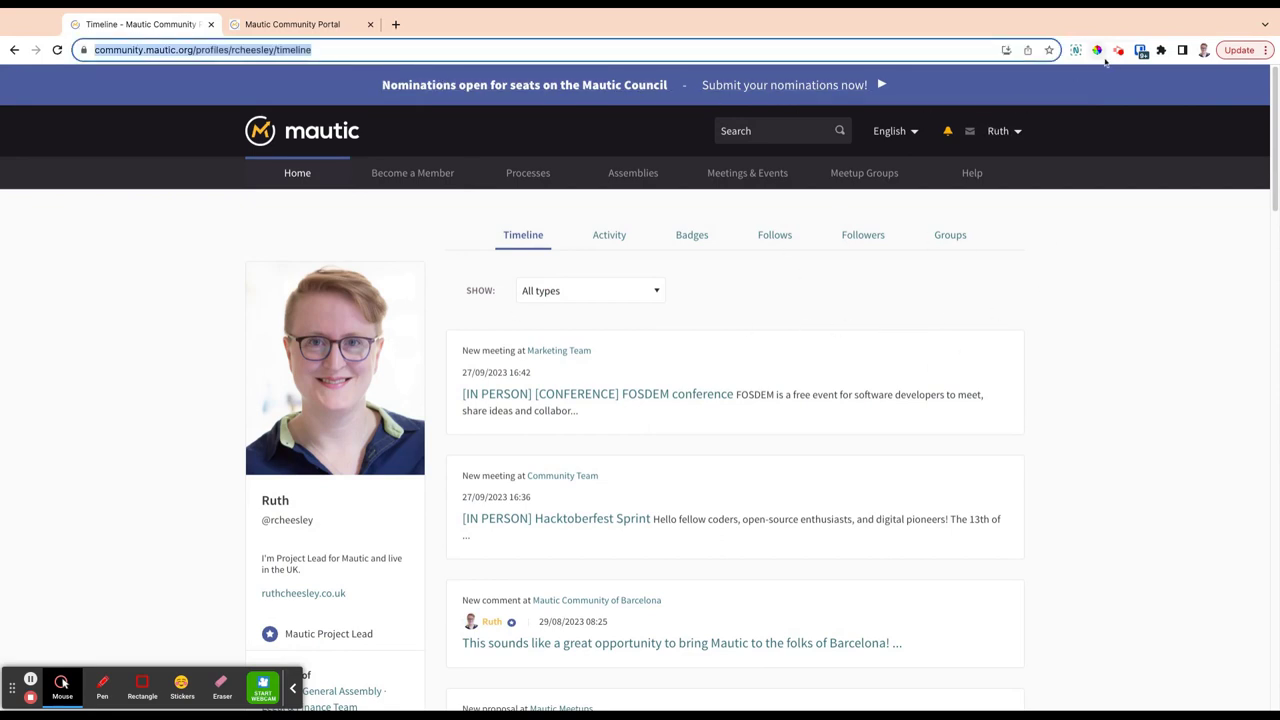